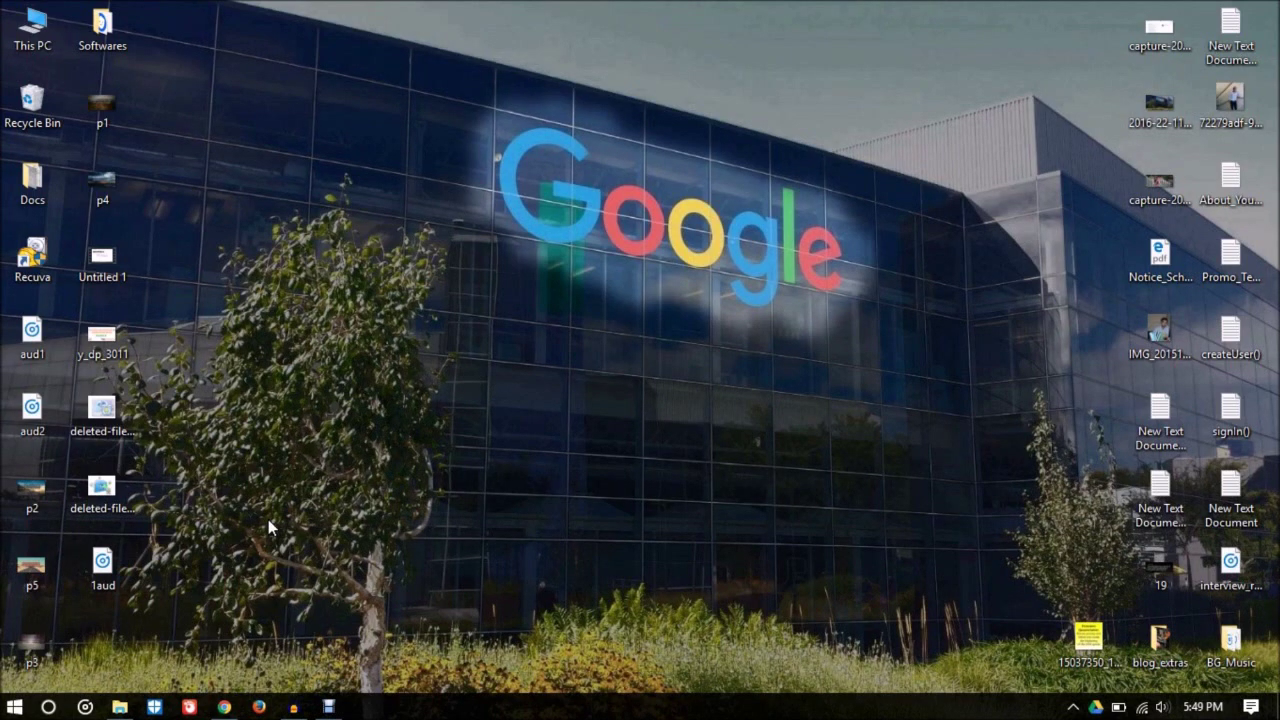
Step: Bring the Chrome window with the TP-Link login page at 192.168.0.1 to the front
{"action": "left_click", "coordinate": [227, 707]}
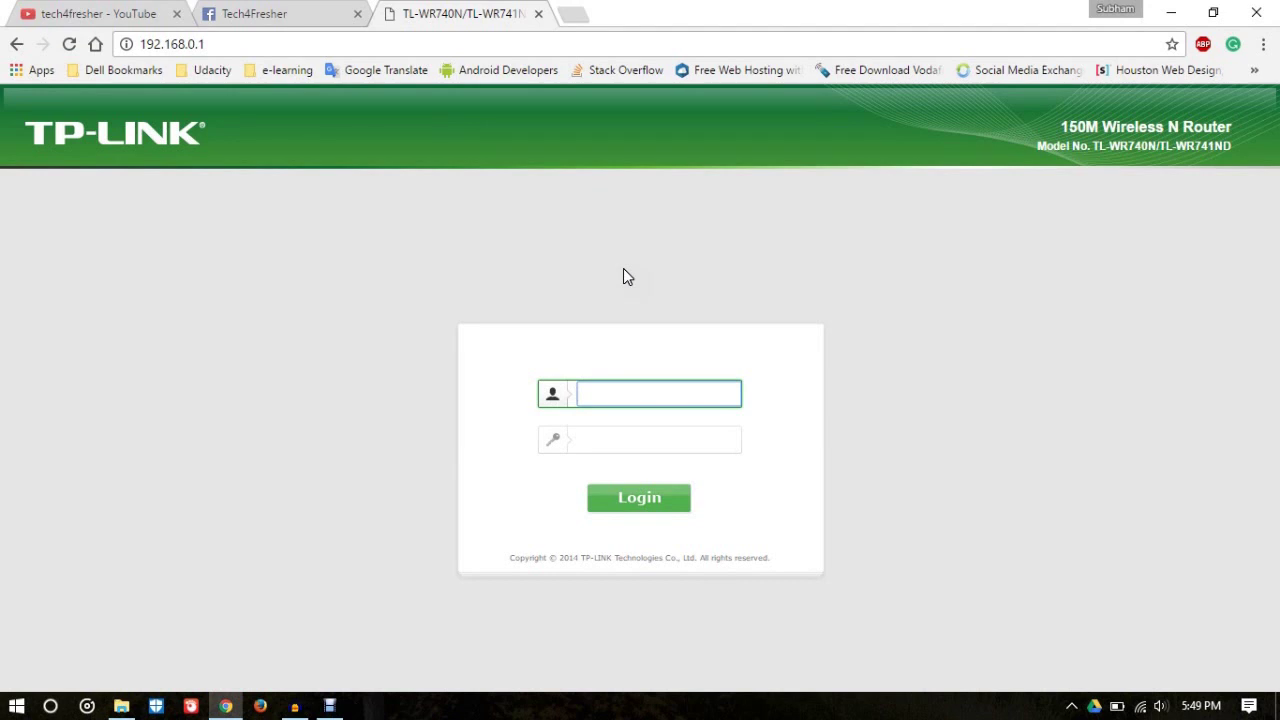
Step: Log in to the router with the administrator username and password
{"action": "key", "text": "Tab"}
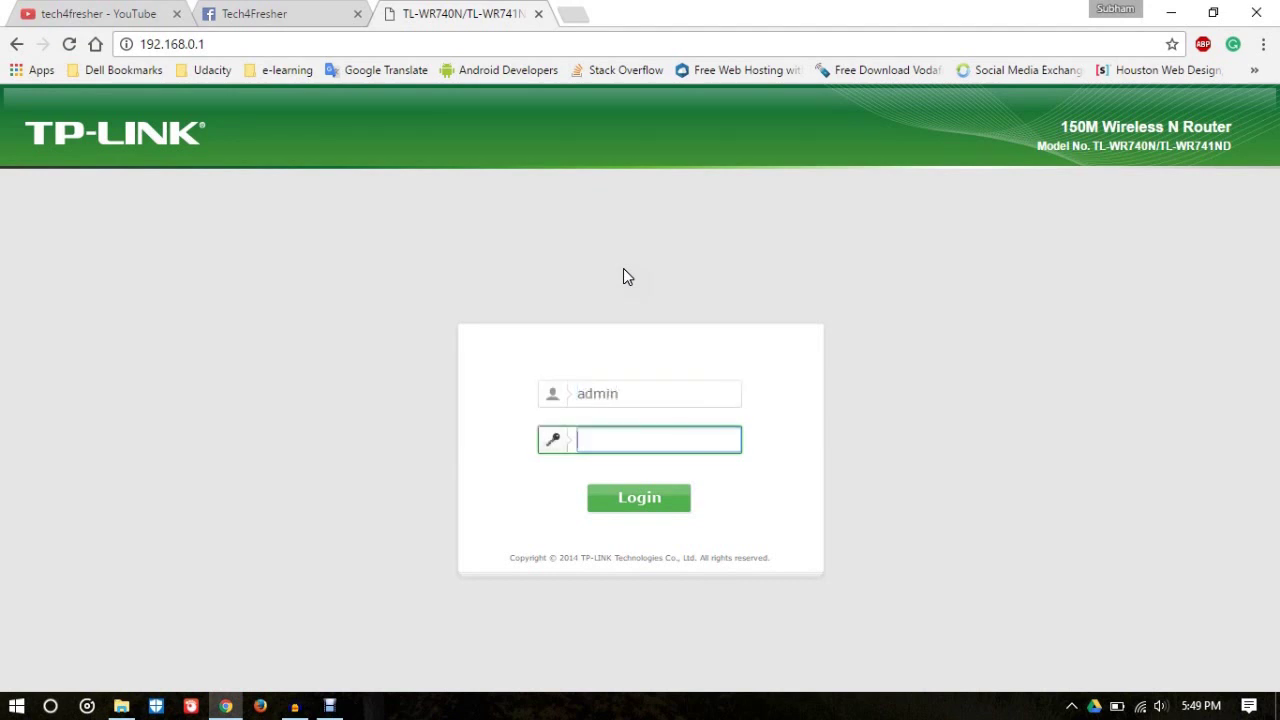
{"action": "key", "text": "Return"}
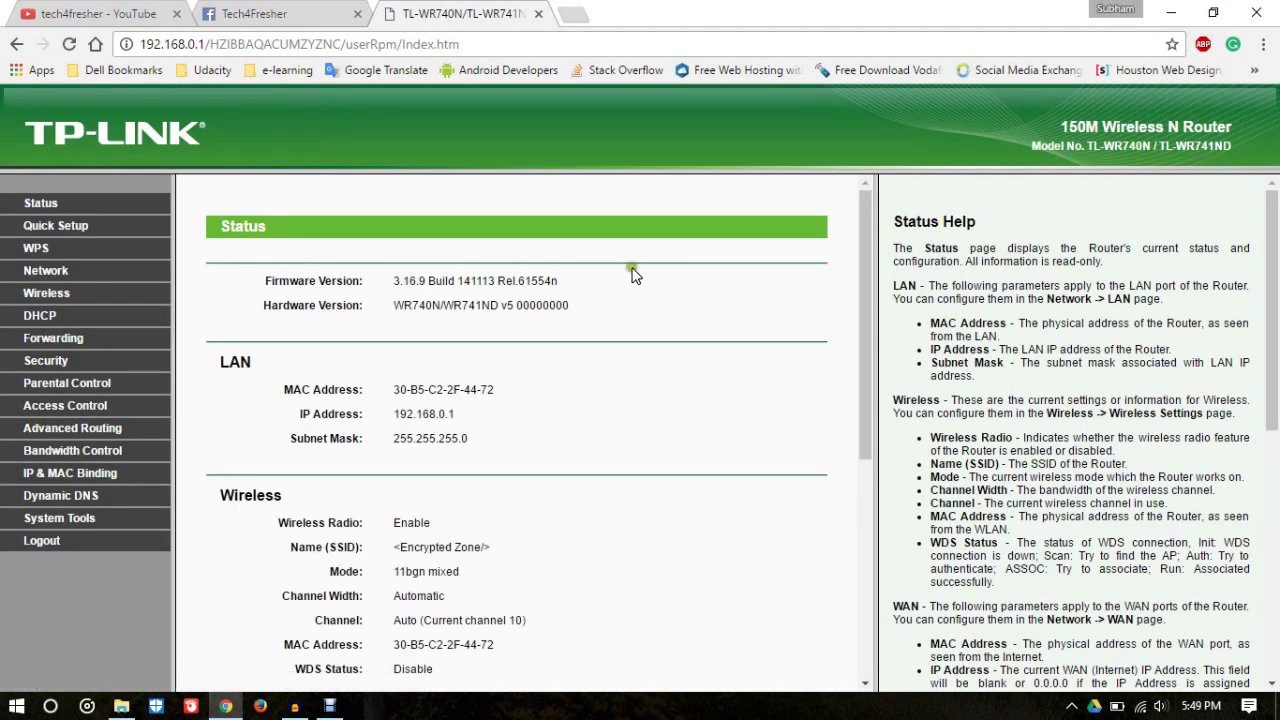
Step: Go to Access Control > Host to view the empty host list
{"action": "left_click_drag", "start_coordinate": [1276, 345], "coordinate": [1276, 347]}
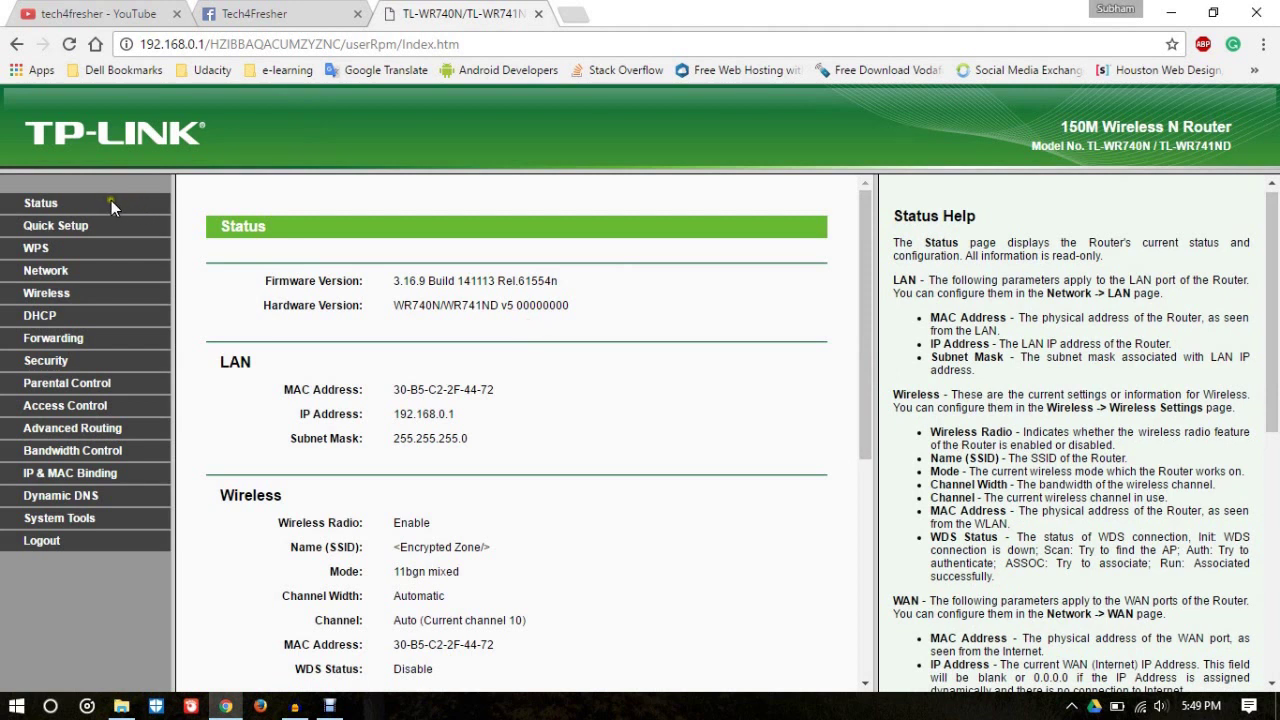
{"action": "left_click", "coordinate": [99, 412]}
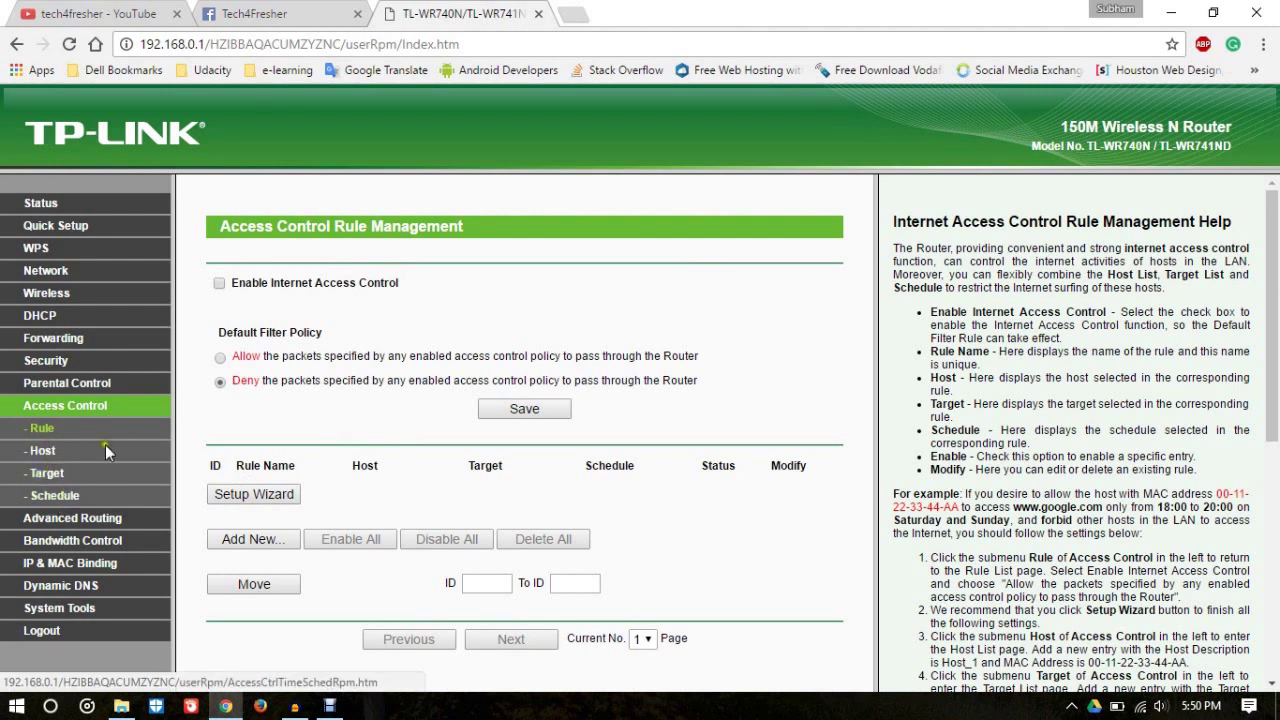
{"action": "left_click", "coordinate": [44, 451]}
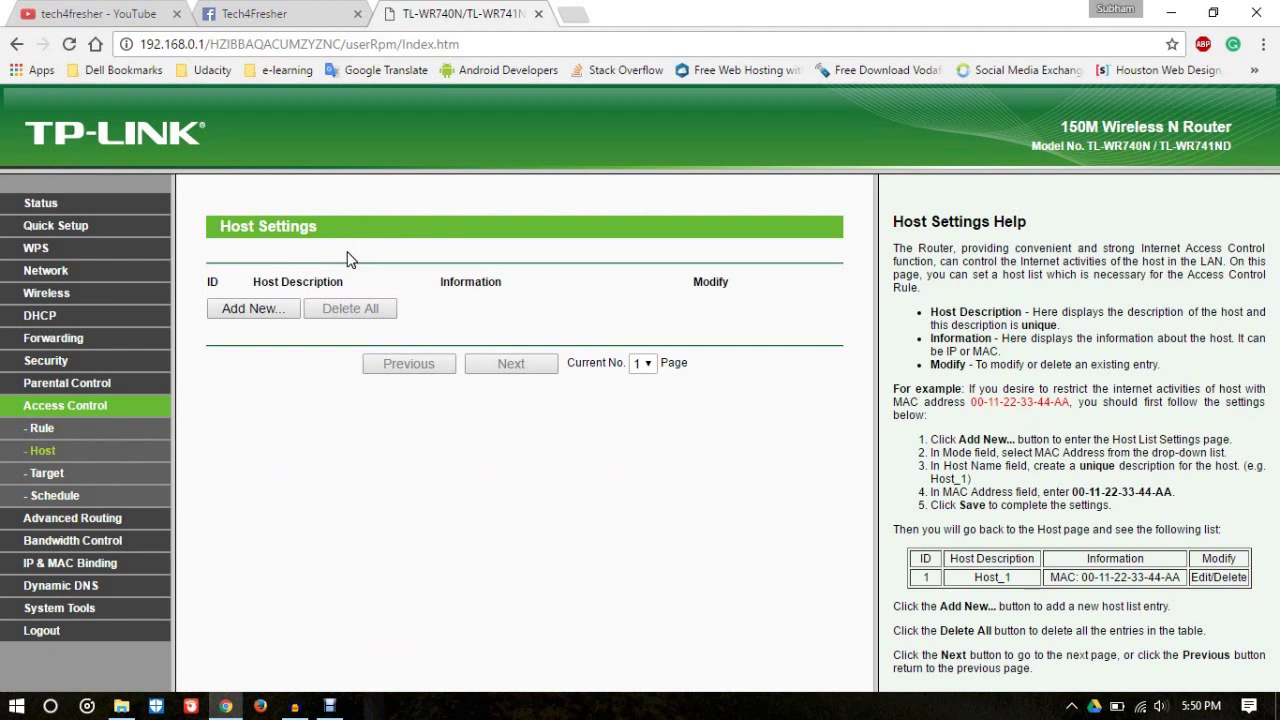
Step: Add a new IP Address-mode host entry with the description Everyone
{"action": "left_click", "coordinate": [280, 313]}
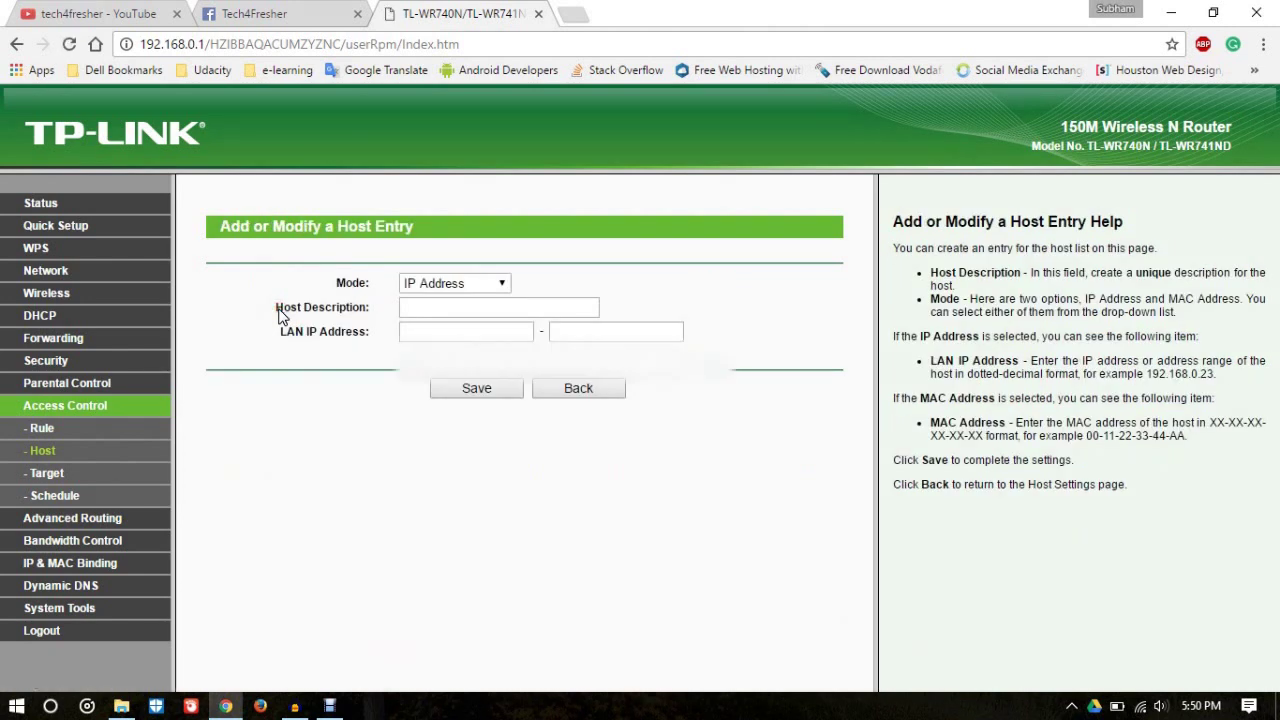
{"action": "left_click", "coordinate": [470, 285]}
{"action": "left_click", "coordinate": [468, 289]}
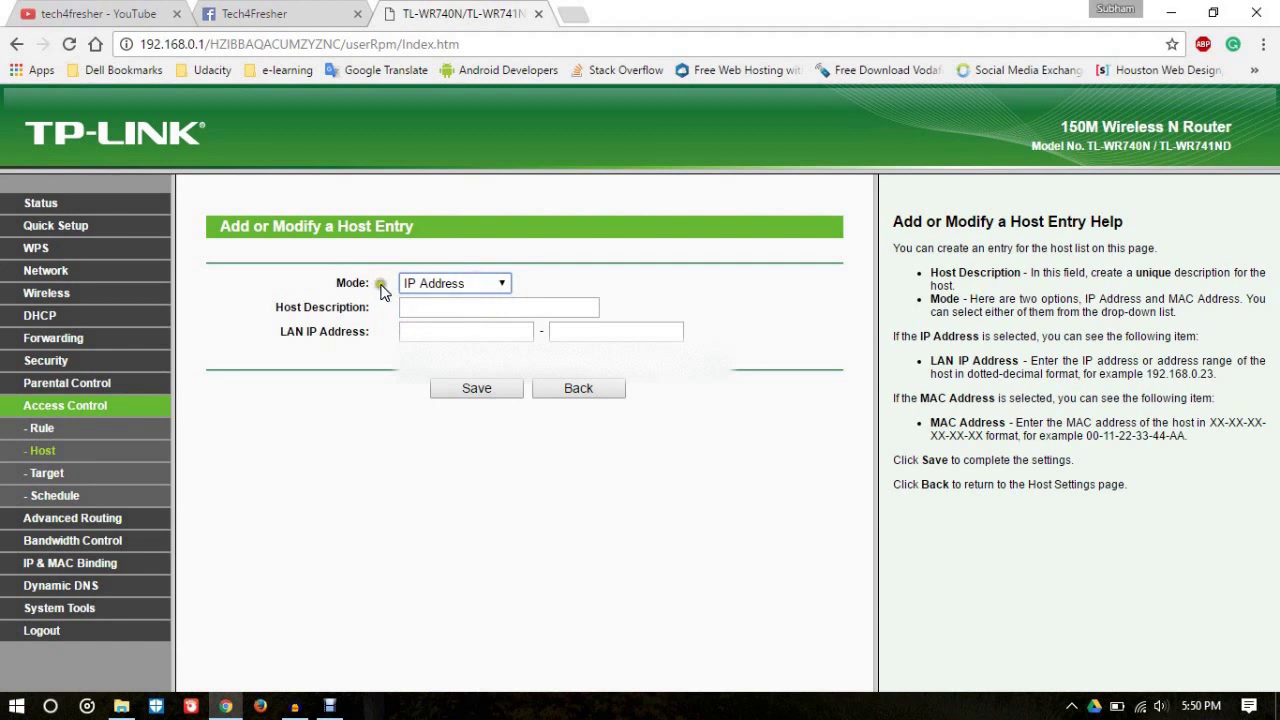
{"action": "left_click", "coordinate": [412, 307]}
{"action": "type", "text": "Eve"}
{"action": "key", "text": "Down"}
{"action": "key", "text": "Return"}
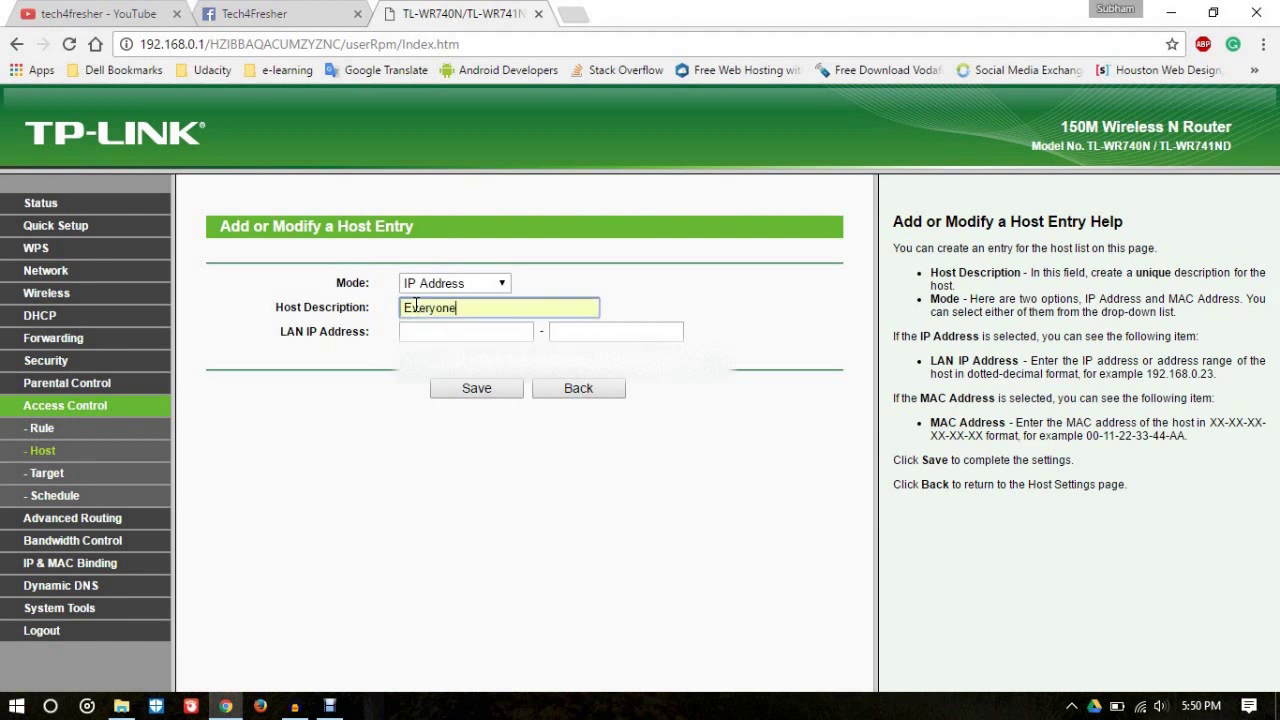
Step: Give the Everyone host the range 192.168.0.100–192.168.0.199 and save it
{"action": "key", "text": "Tab"}
{"action": "type", "text": "19"}
{"action": "key", "text": "Down"}
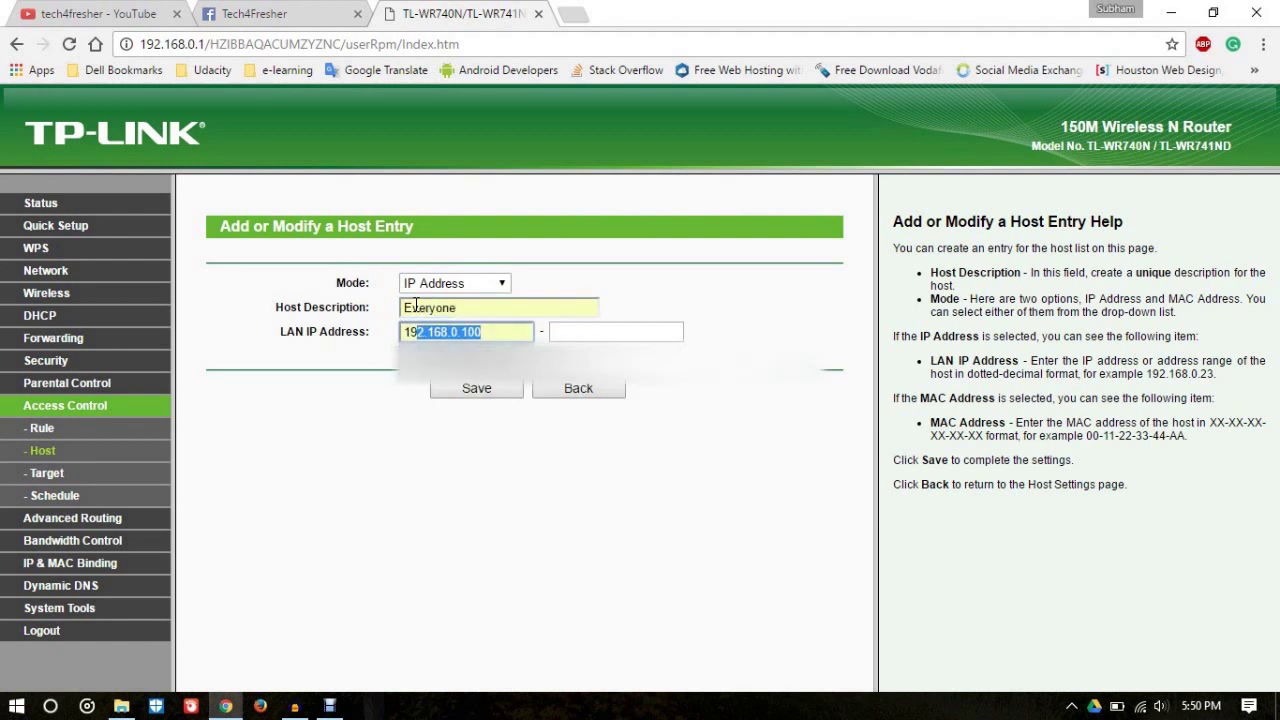
{"action": "key", "text": "Return"}
{"action": "key", "text": "Tab"}
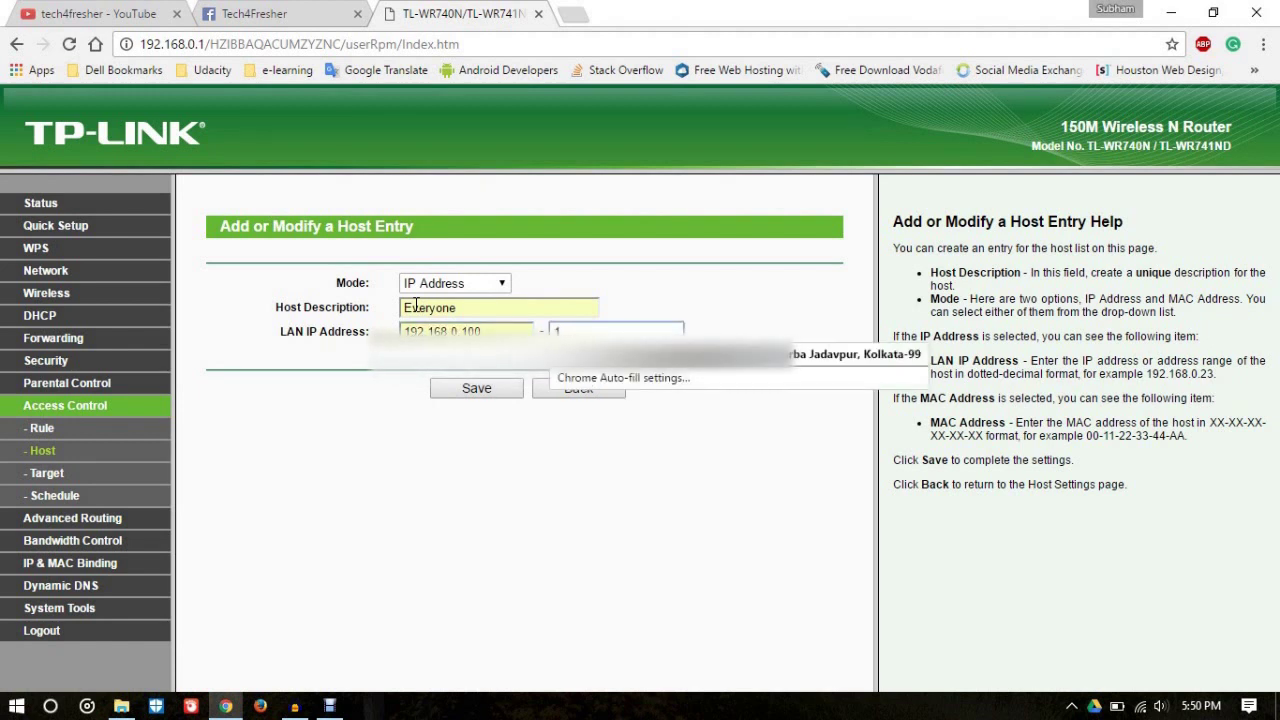
{"action": "key", "text": "Down"}
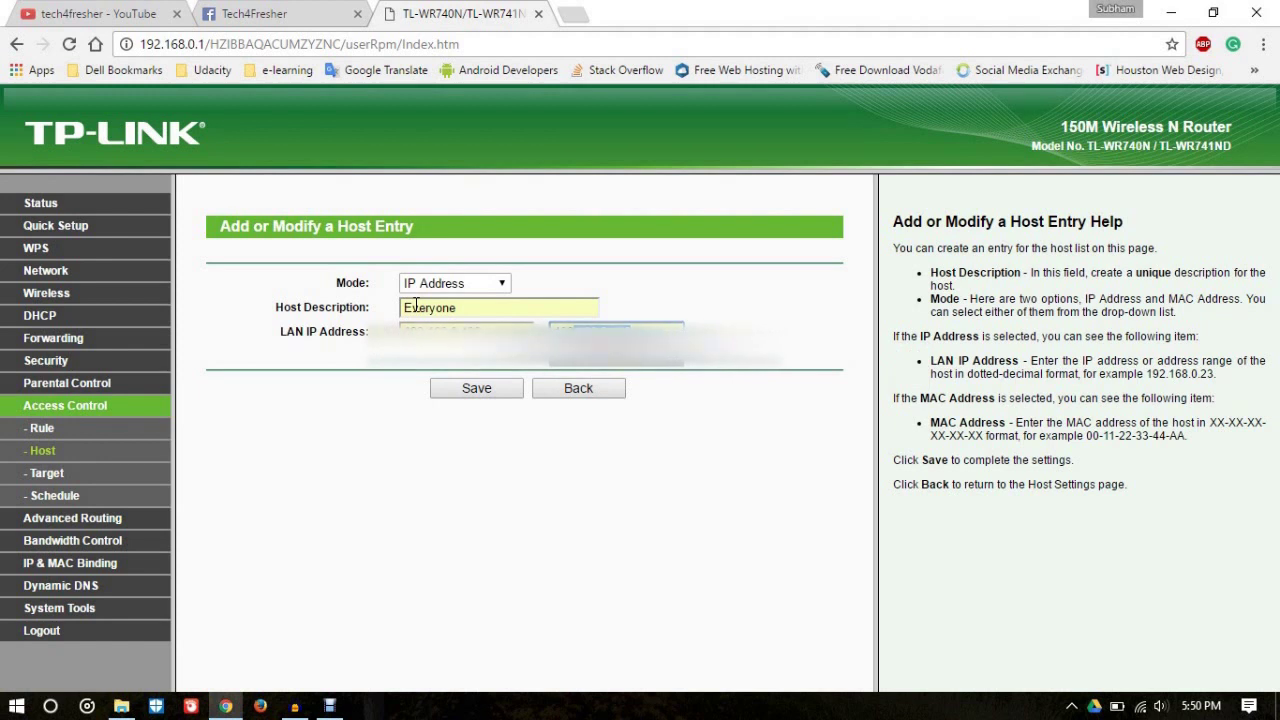
{"action": "key", "text": "Return"}
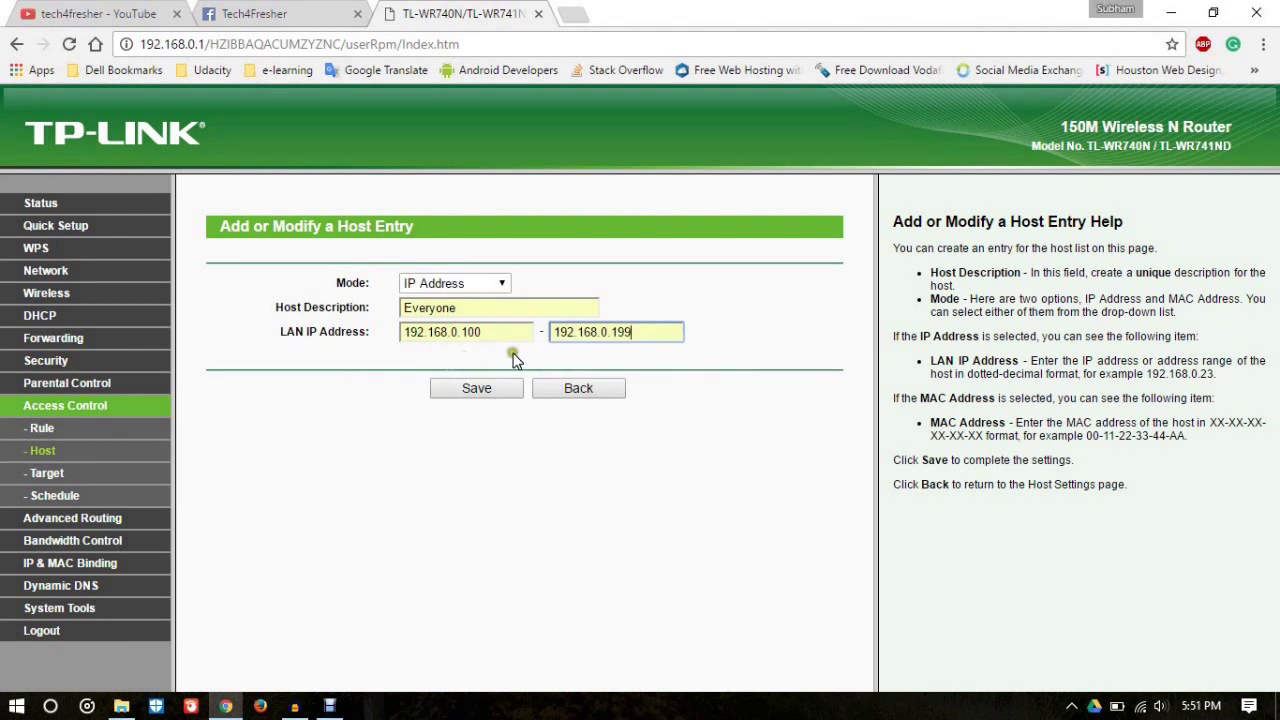
{"action": "left_click", "coordinate": [488, 391]}
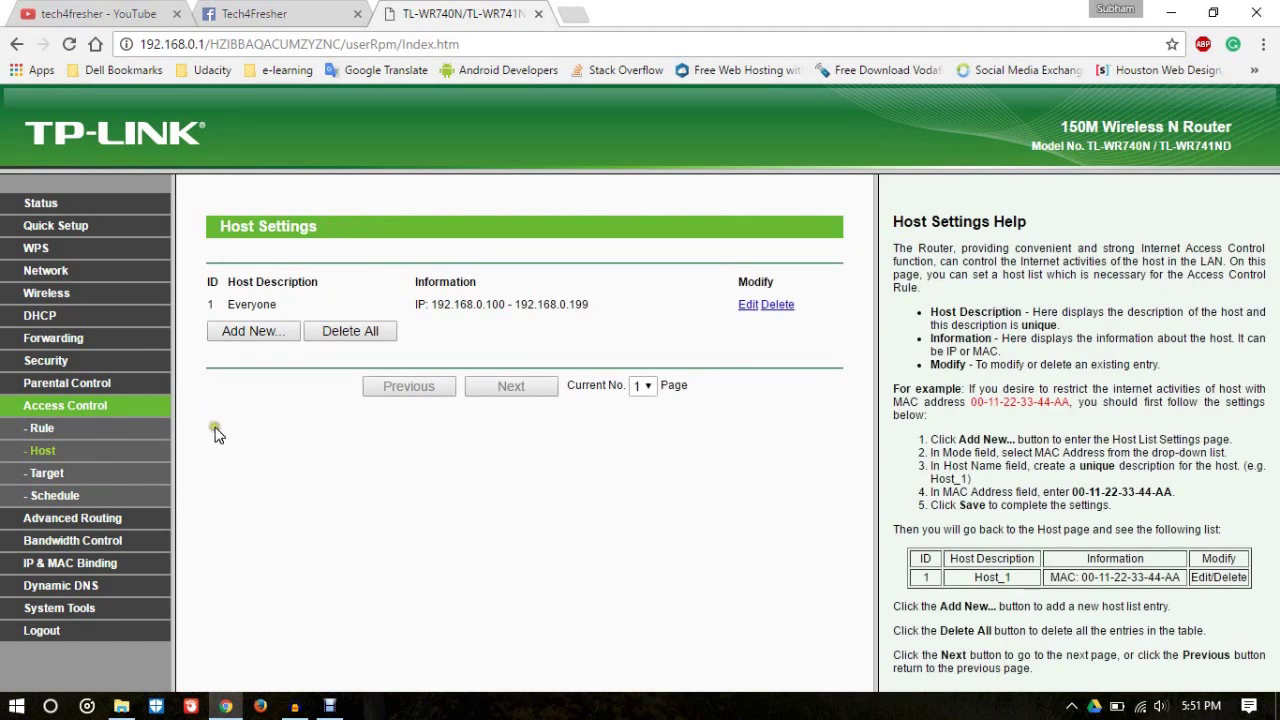
Step: Add a new Domain Name target entry described as Websites
{"action": "left_click", "coordinate": [56, 481]}
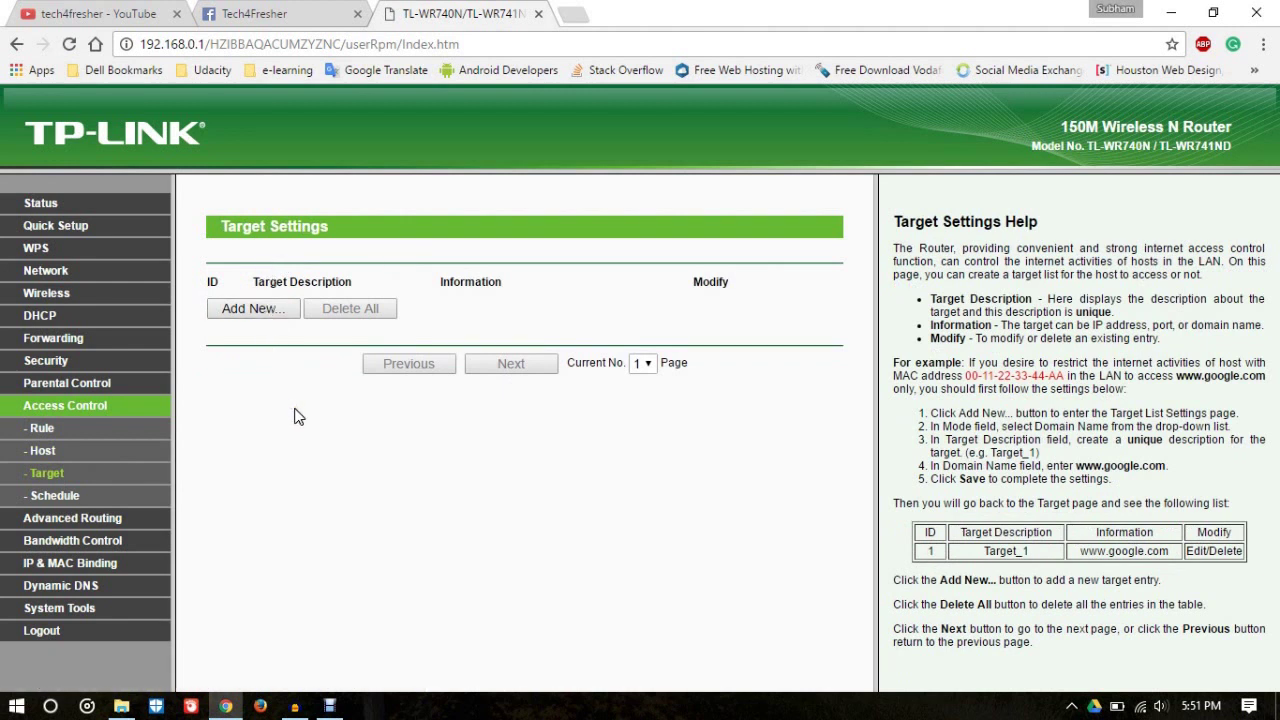
{"action": "left_click", "coordinate": [262, 309]}
{"action": "left_click", "coordinate": [466, 285]}
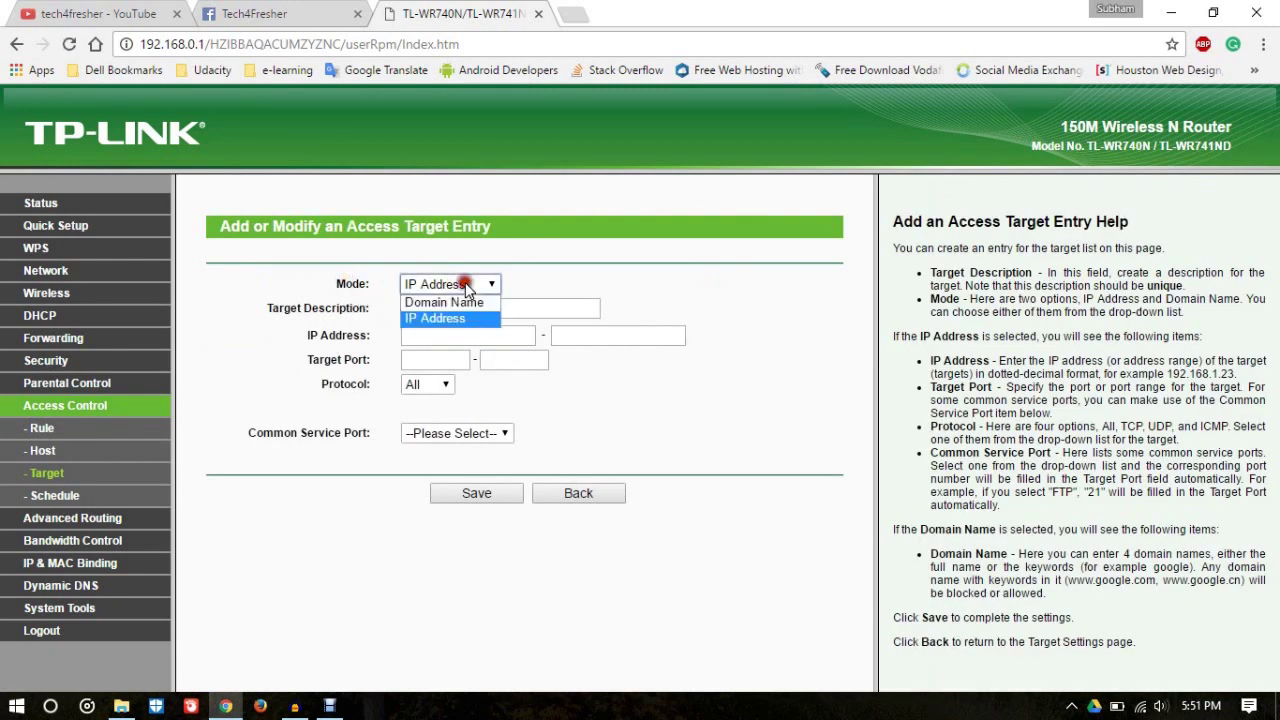
{"action": "left_click", "coordinate": [465, 300]}
{"action": "left_click", "coordinate": [460, 309]}
{"action": "type", "text": "We"}
{"action": "key", "text": "Tab"}
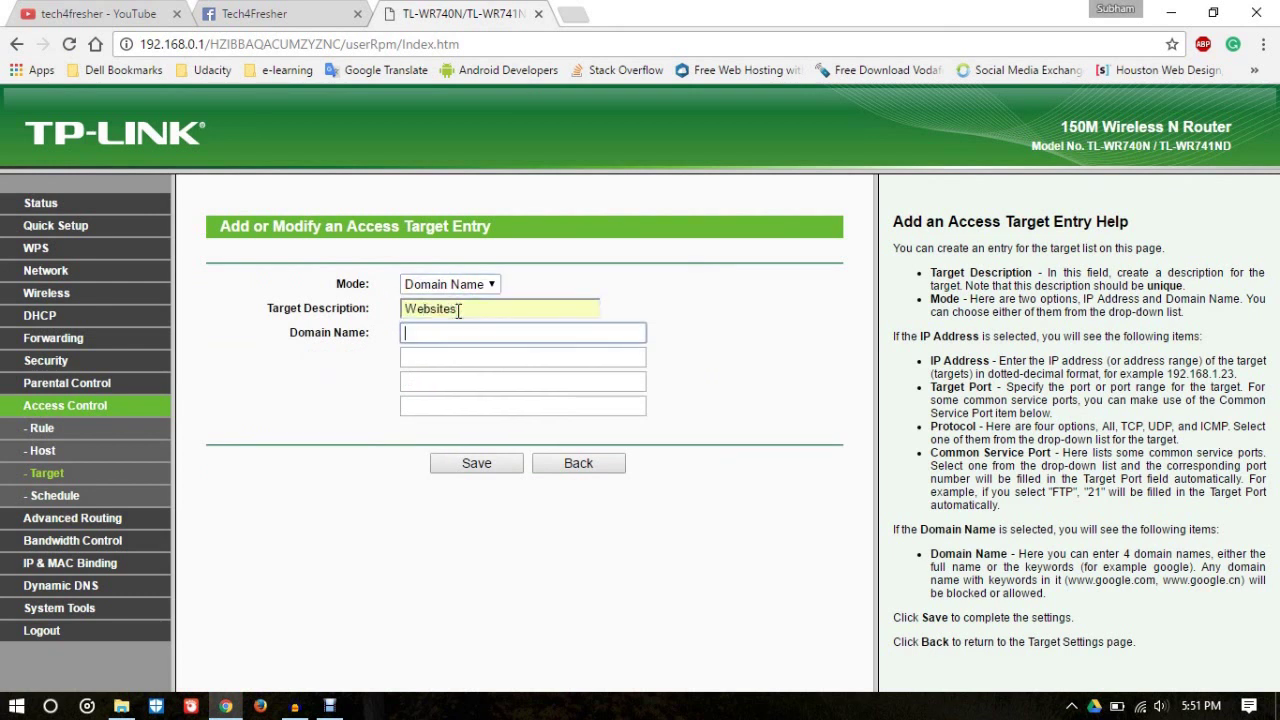
Step: Enter facebook and twitter as the Websites target's domains and save it
{"action": "type", "text": "face"}
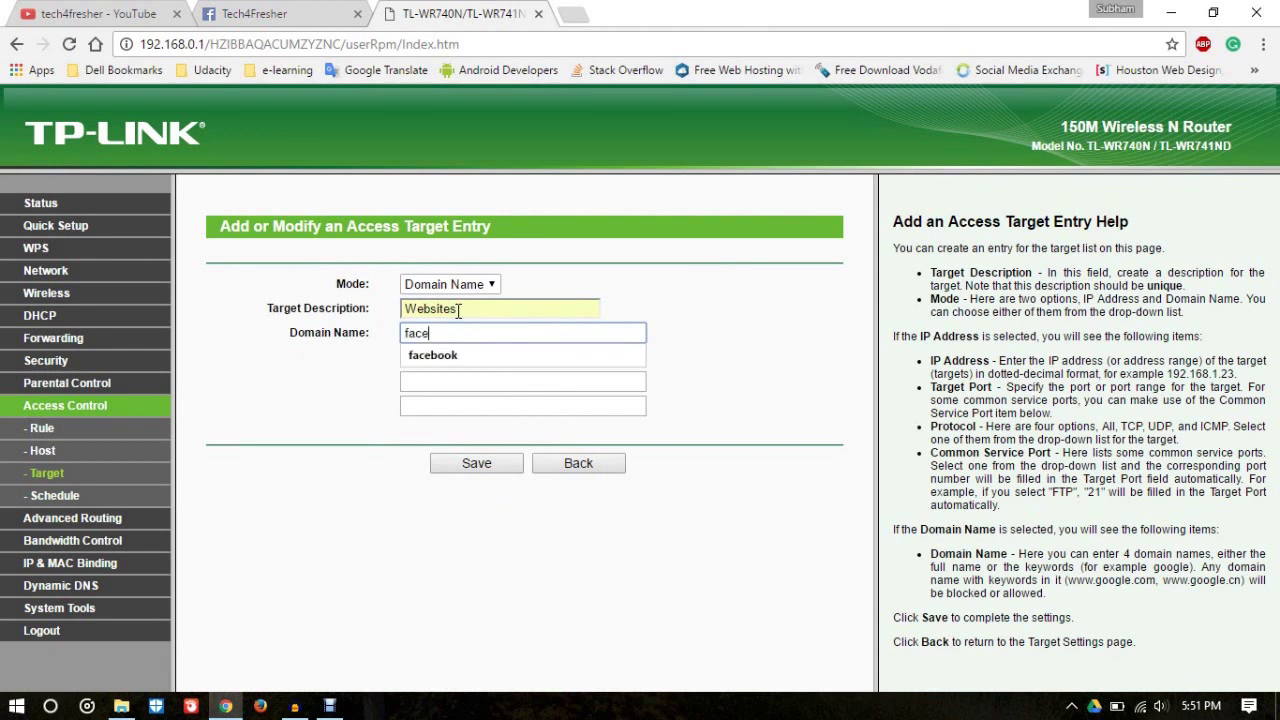
{"action": "type", "text": "book"}
{"action": "key", "text": "Down"}
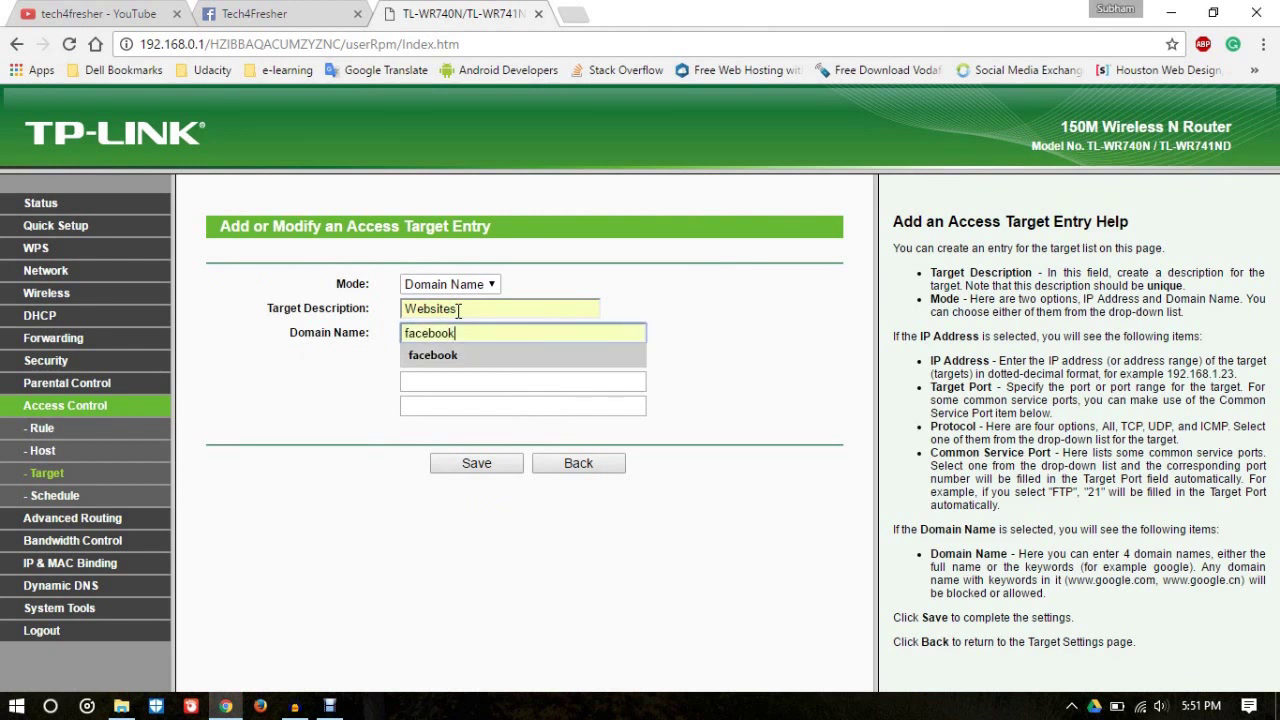
{"action": "key", "text": "Return"}
{"action": "left_click", "coordinate": [460, 357]}
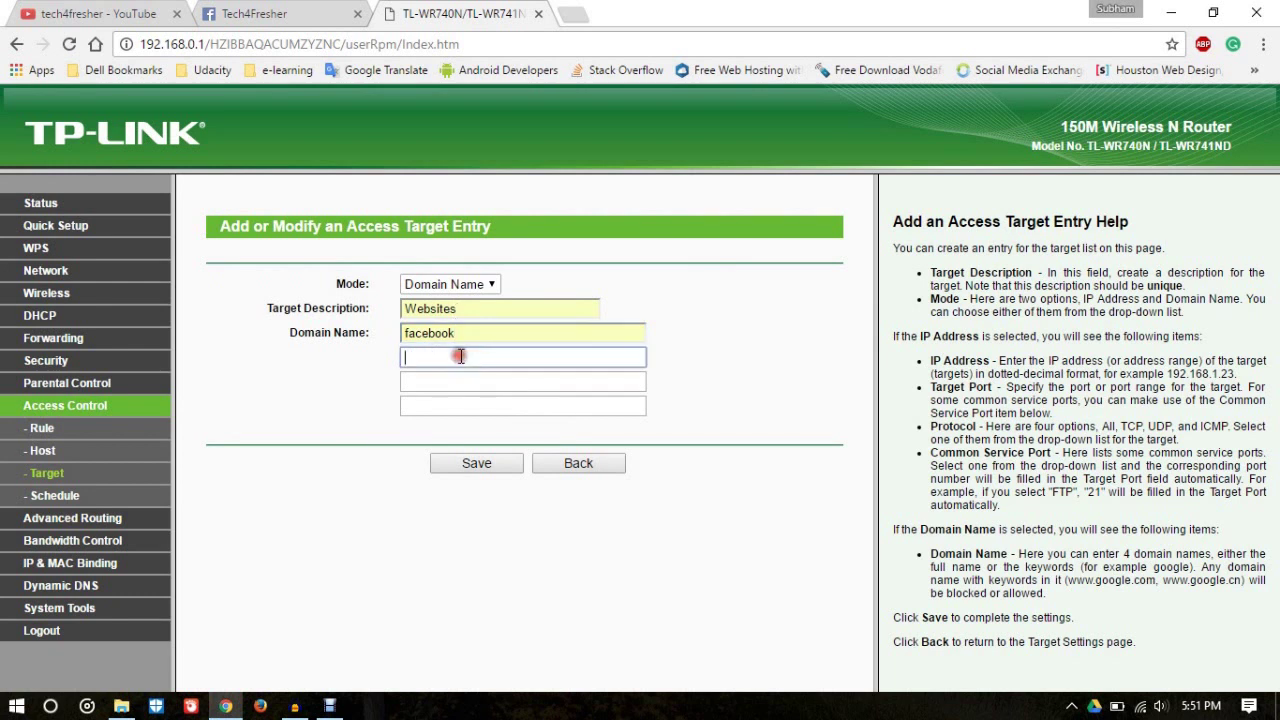
{"action": "type", "text": "t"}
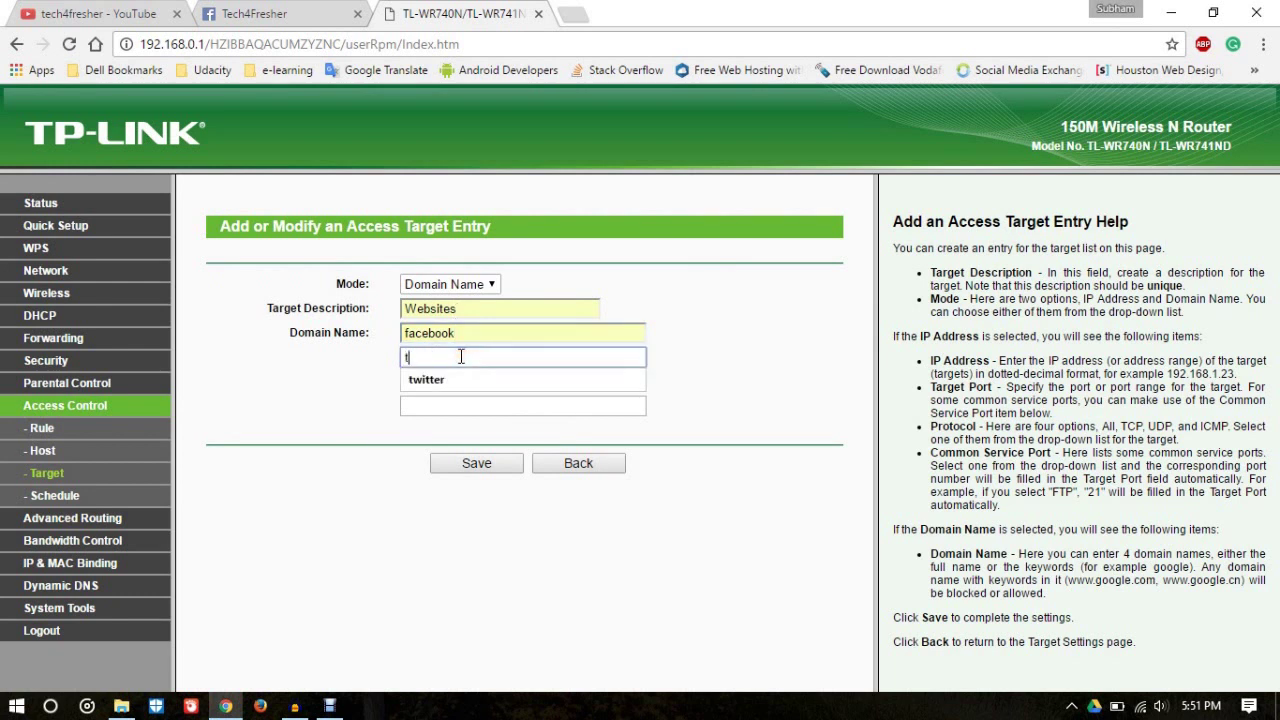
{"action": "key", "text": "Down"}
{"action": "key", "text": "Return"}
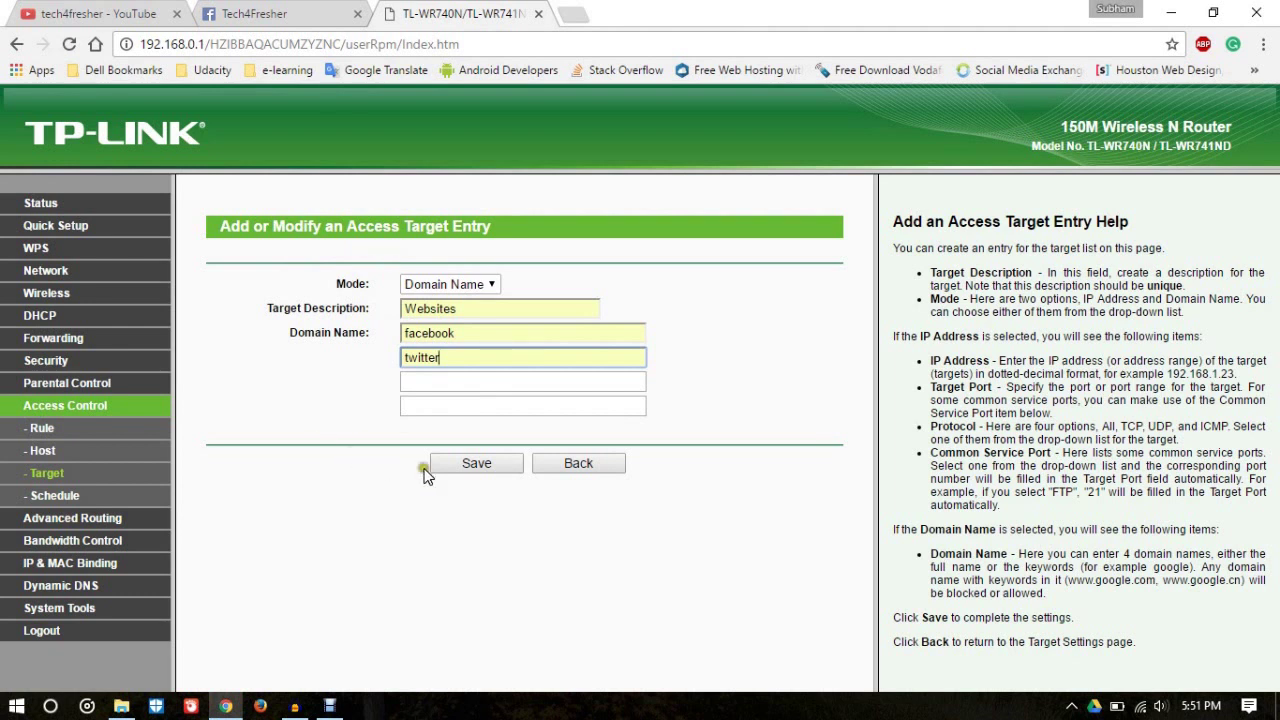
{"action": "left_click", "coordinate": [502, 466]}
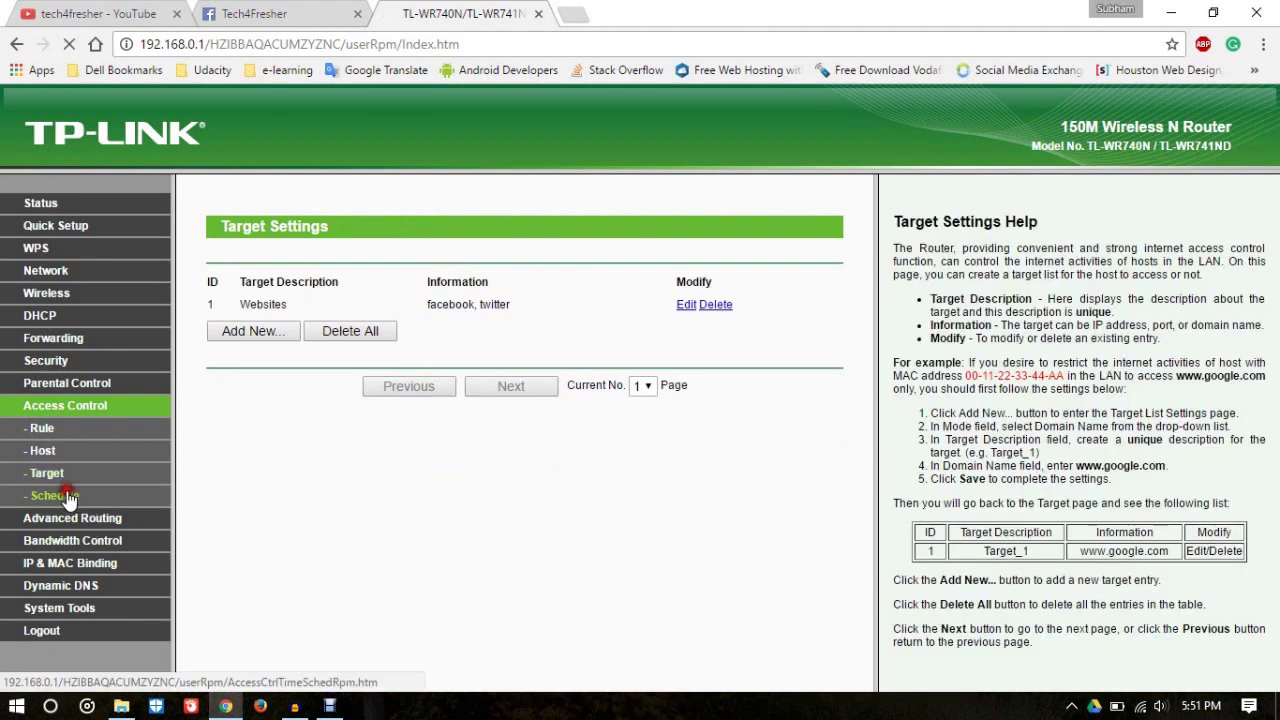
Step: Create a new every-day schedule named Night
{"action": "left_click", "coordinate": [55, 495]}
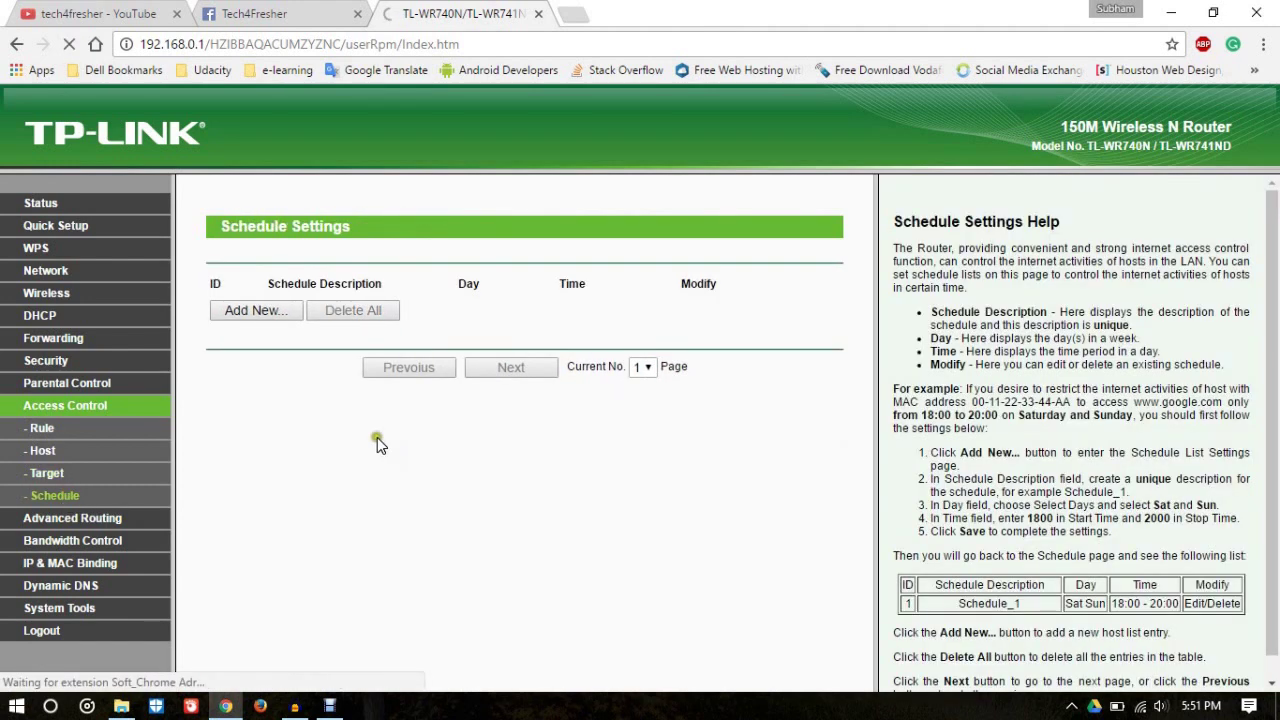
{"action": "left_click", "coordinate": [277, 317]}
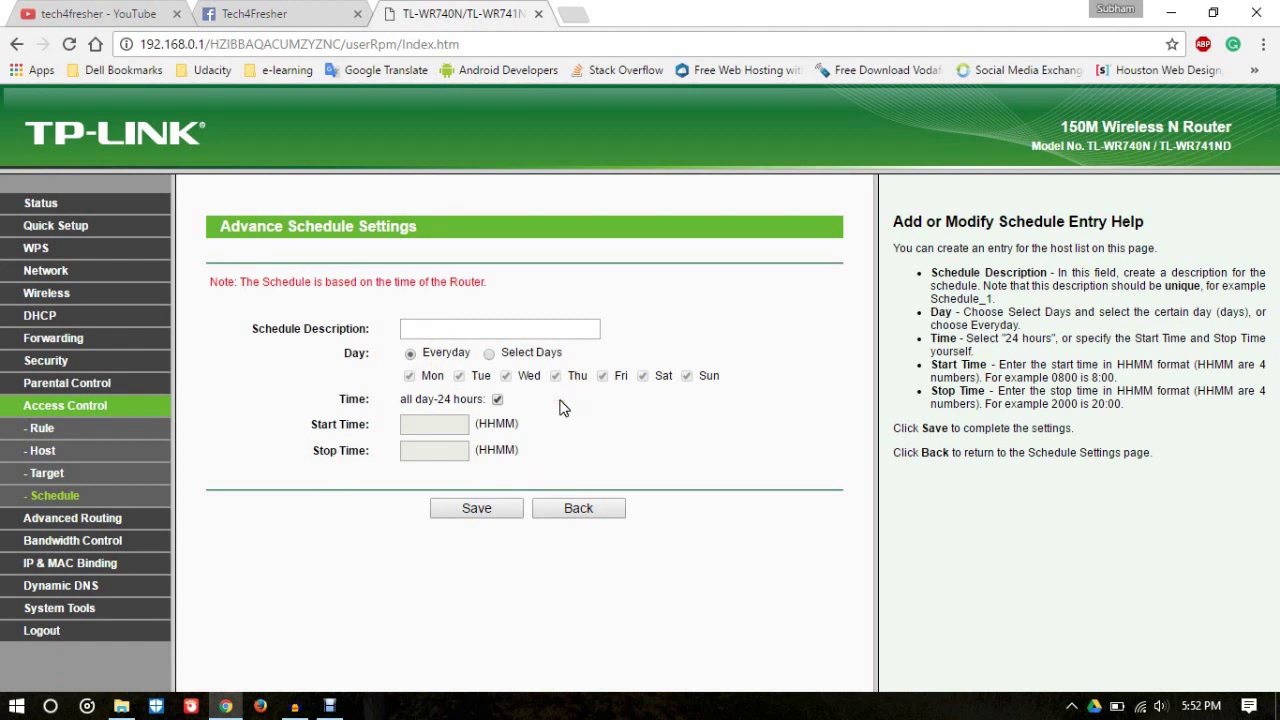
{"action": "left_click", "coordinate": [458, 331]}
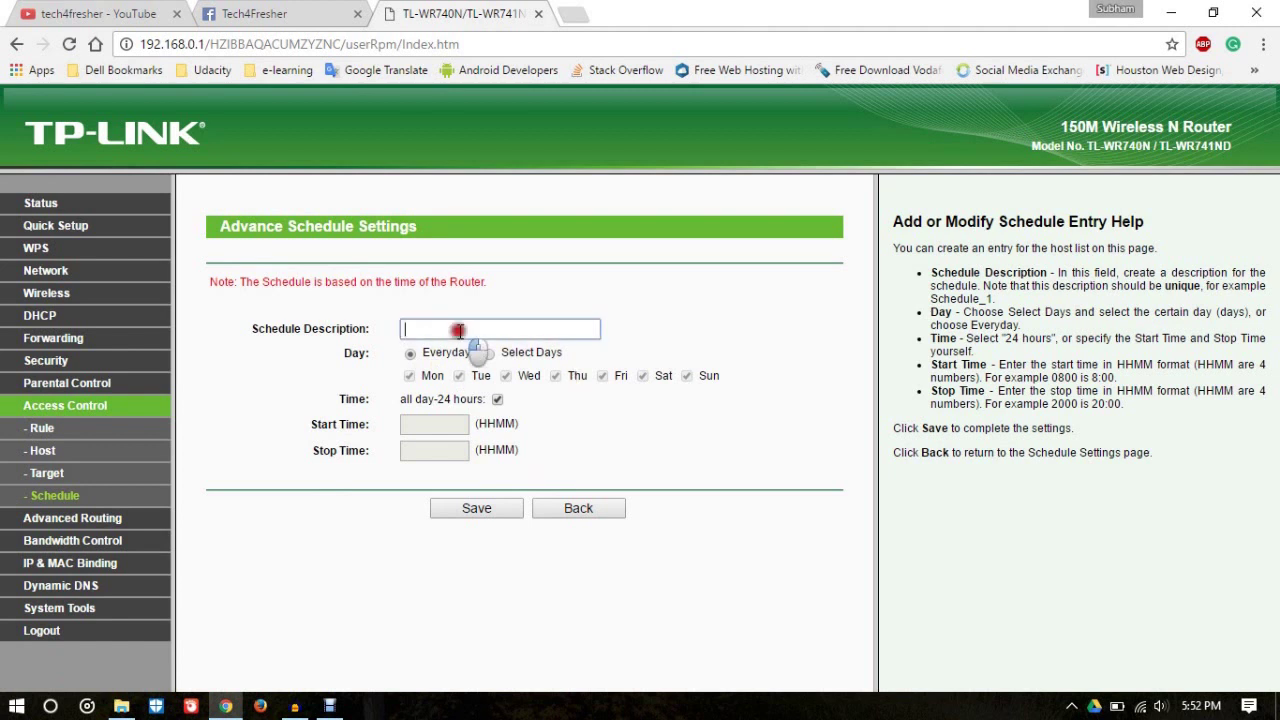
{"action": "type", "text": "Night"}
{"action": "left_click", "coordinate": [385, 353]}
{"action": "left_click", "coordinate": [314, 380]}
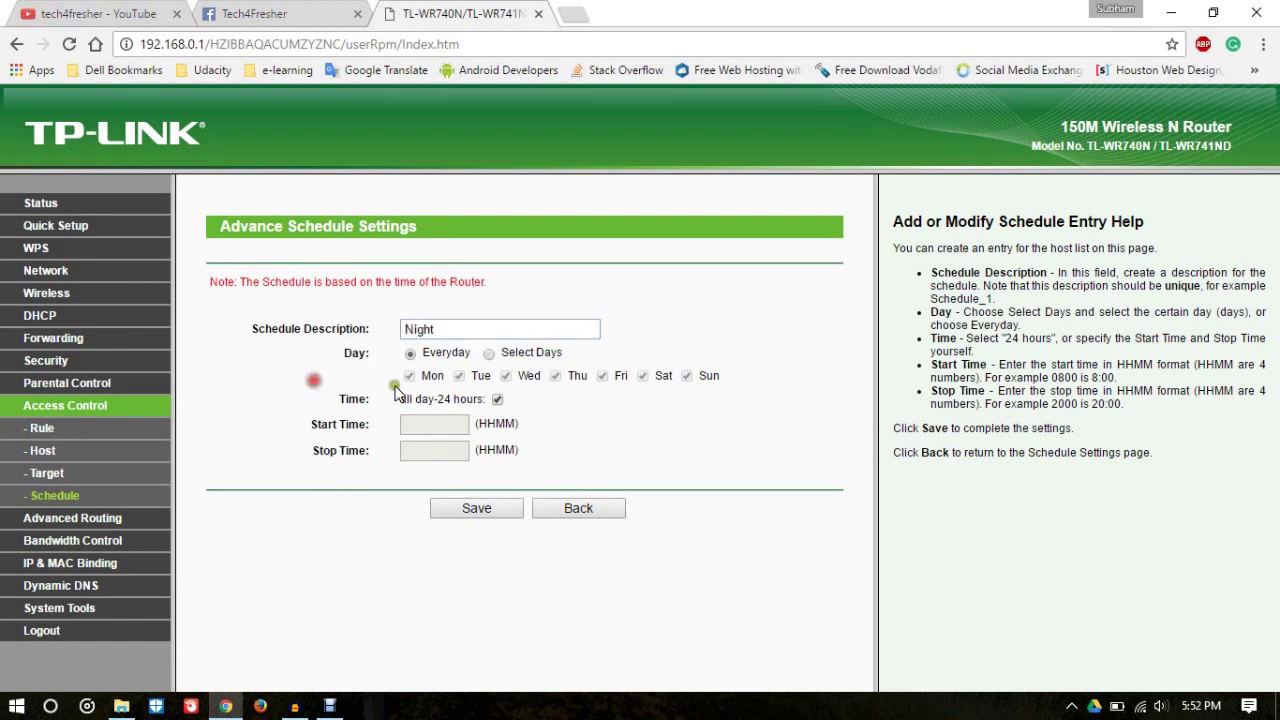
Step: Set the Night schedule's time to 0100–0600, save it, and go to the Rule page
{"action": "left_click", "coordinate": [497, 400]}
{"action": "left_click", "coordinate": [455, 426]}
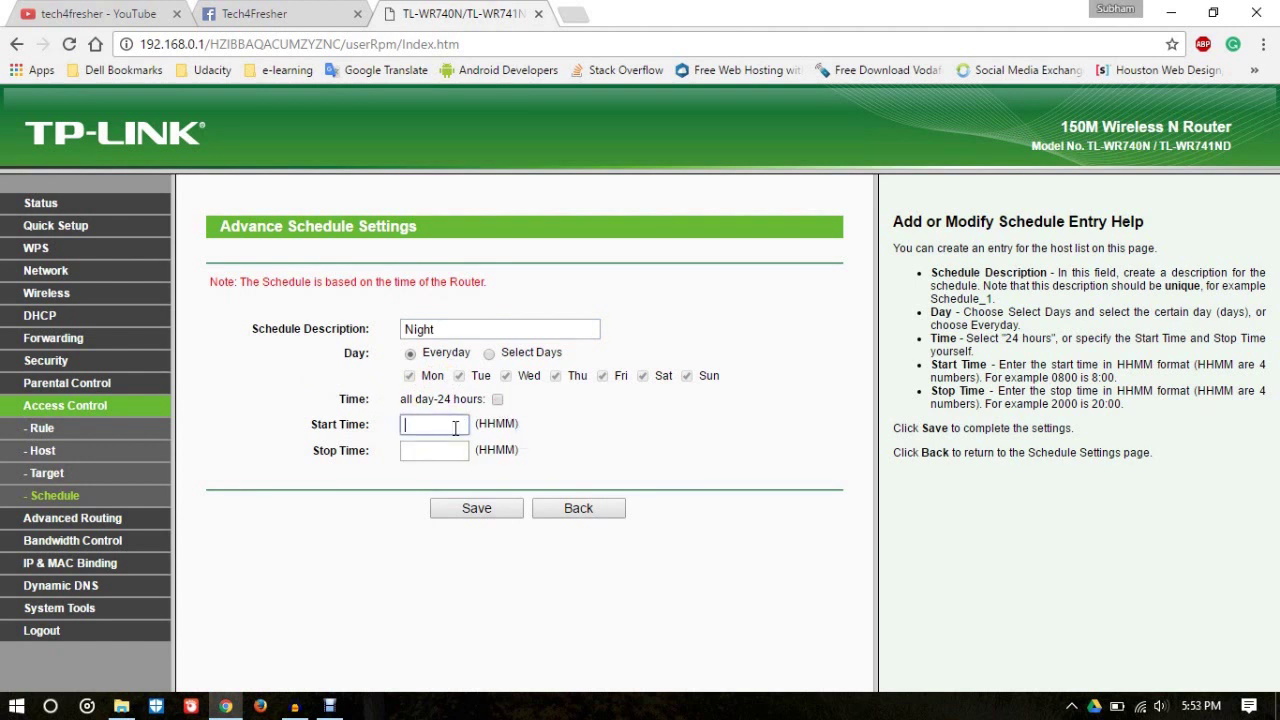
{"action": "type", "text": "0100"}
{"action": "left_click", "coordinate": [446, 448]}
{"action": "type", "text": "060"}
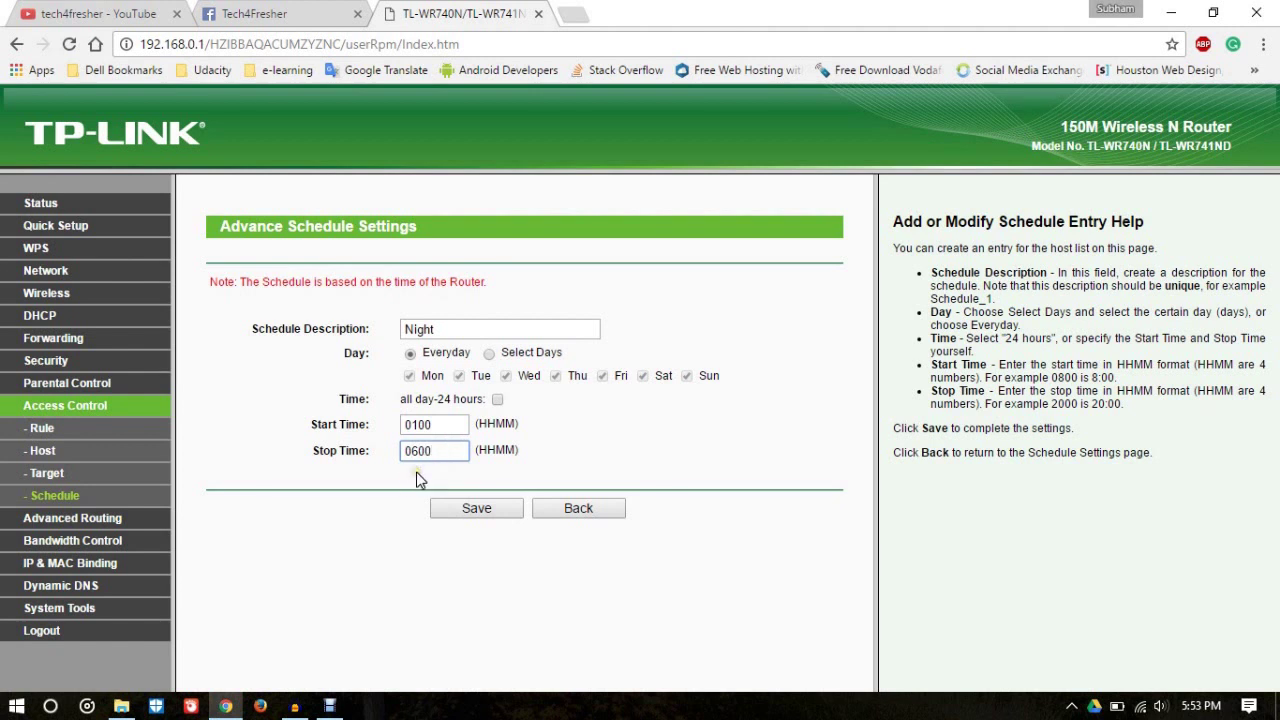
{"action": "left_click", "coordinate": [476, 510]}
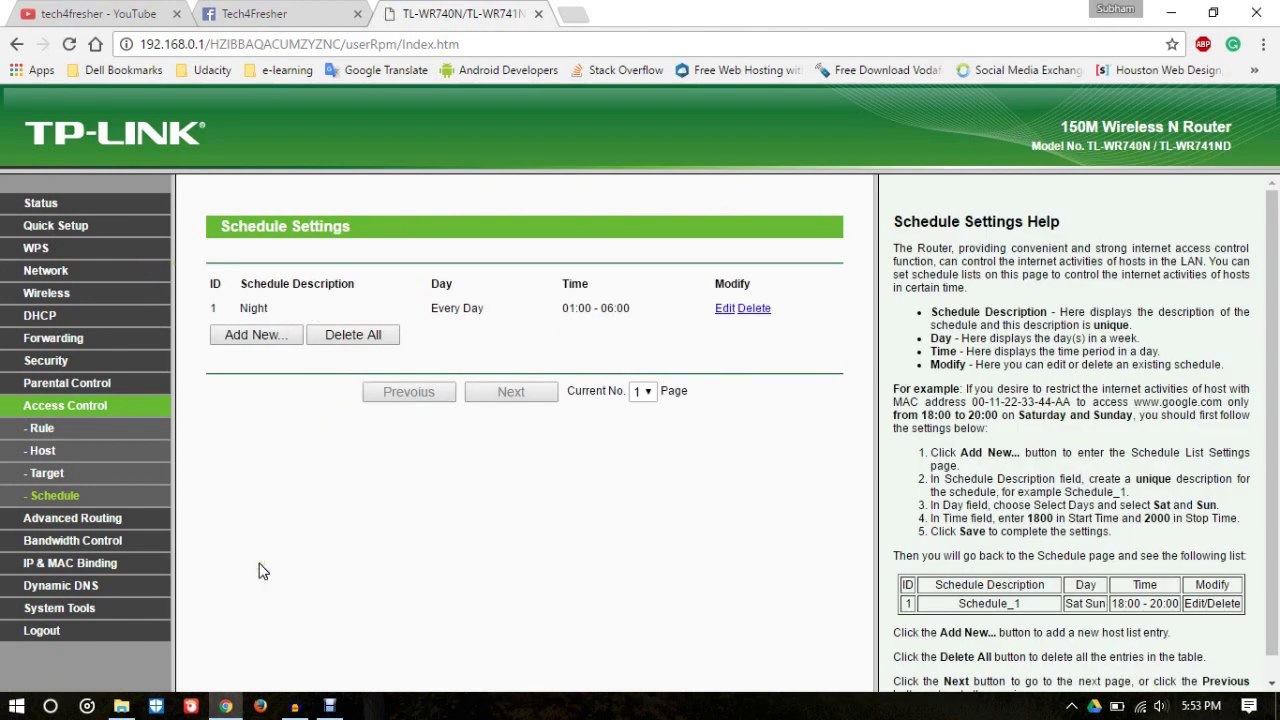
{"action": "left_click", "coordinate": [61, 425]}
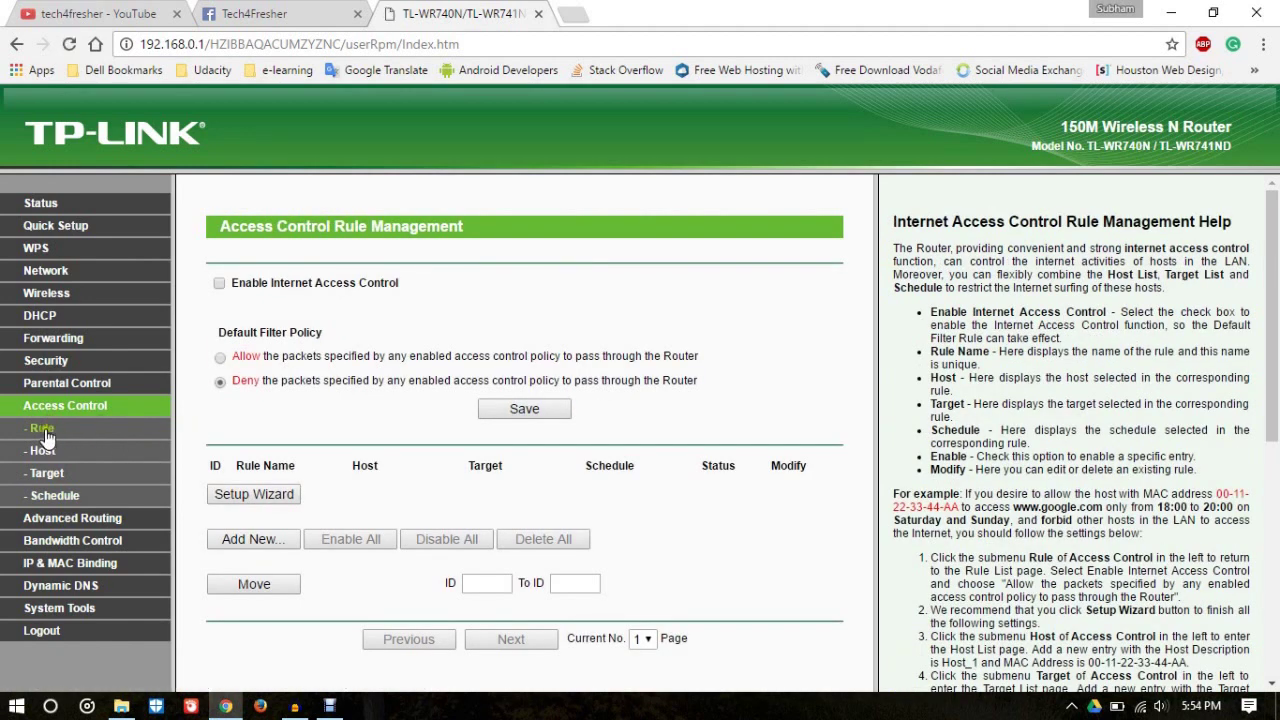
Step: Start a new access control rule named Rule 1 with host Everyone
{"action": "left_click", "coordinate": [318, 387]}
{"action": "left_click", "coordinate": [266, 543]}
{"action": "left_click", "coordinate": [445, 283]}
{"action": "type", "text": "R"}
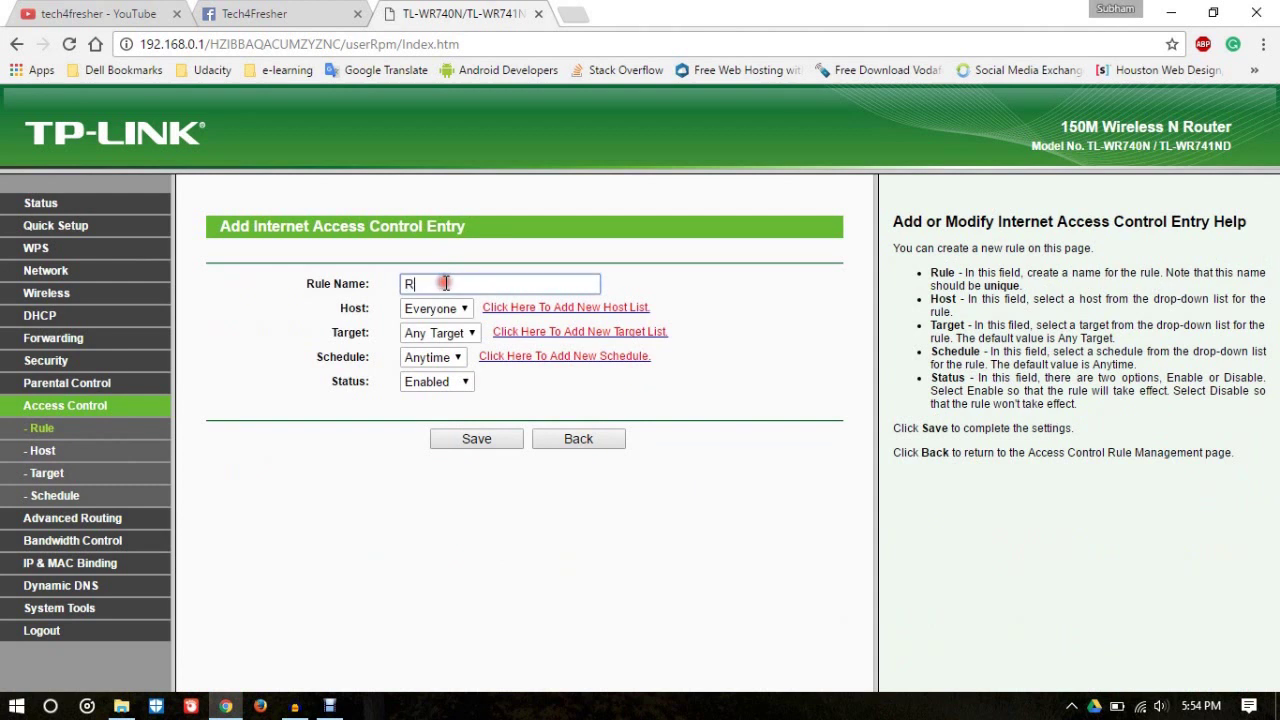
{"action": "type", "text": "ule 1"}
{"action": "left_click", "coordinate": [465, 308]}
{"action": "left_click", "coordinate": [466, 309]}
{"action": "left_click", "coordinate": [465, 309]}
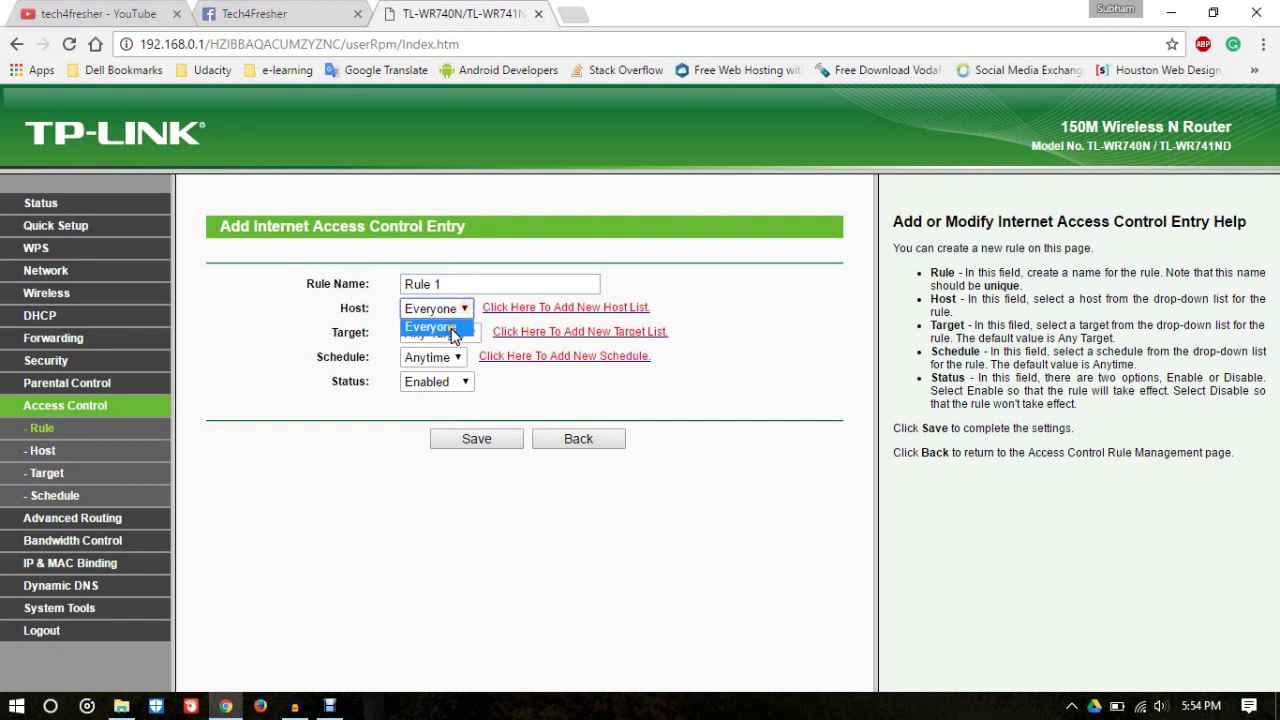
{"action": "left_click", "coordinate": [451, 329]}
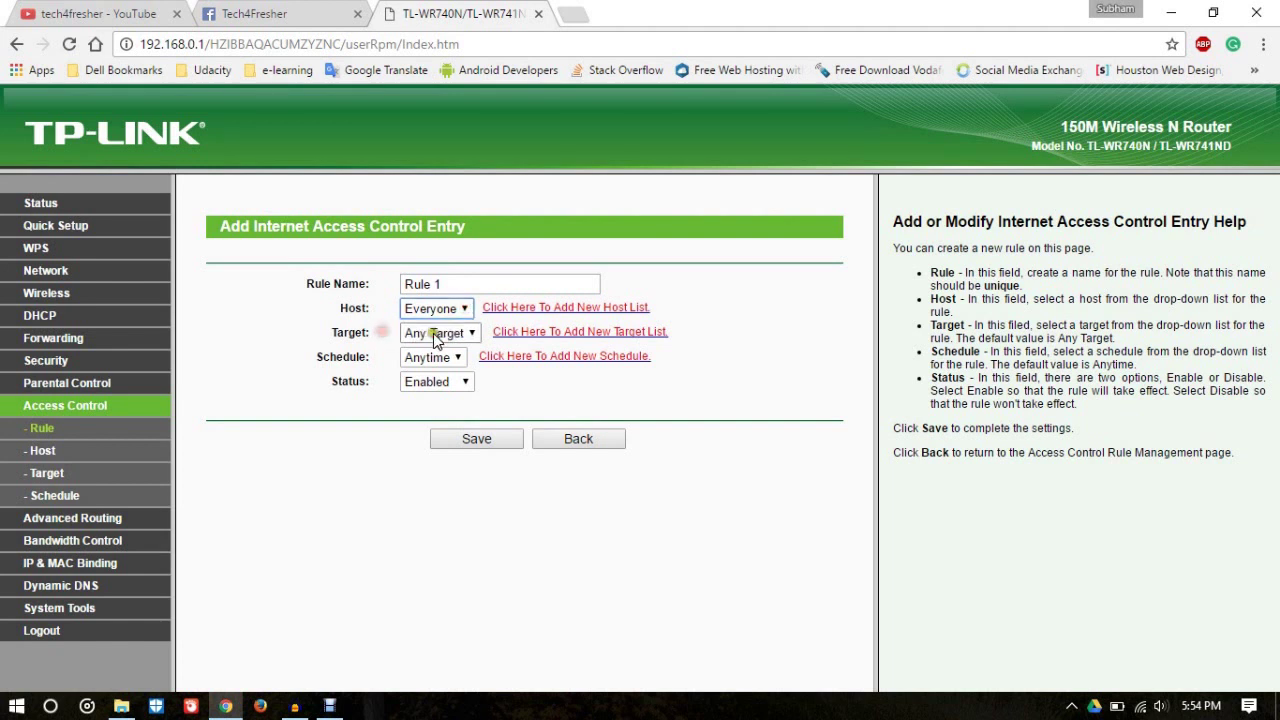
Step: Set Rule 1's target to Websites and schedule to Night, then save it
{"action": "left_click", "coordinate": [433, 334]}
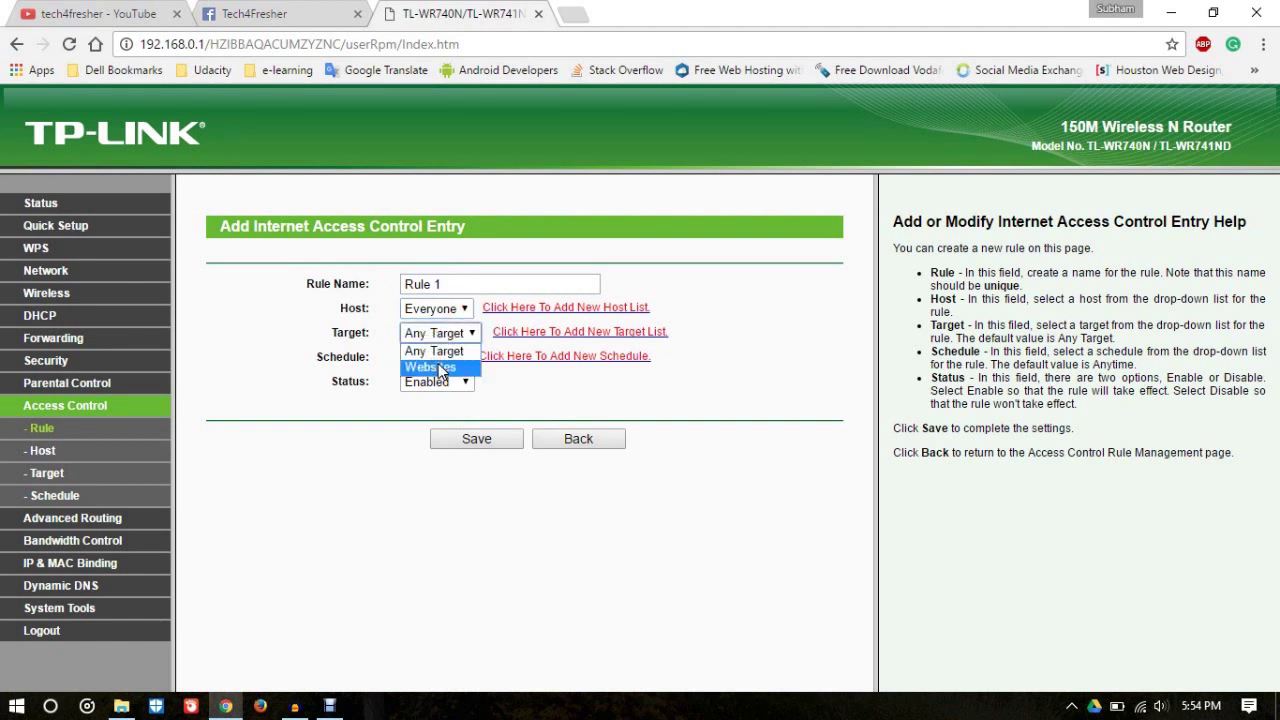
{"action": "left_click", "coordinate": [440, 368]}
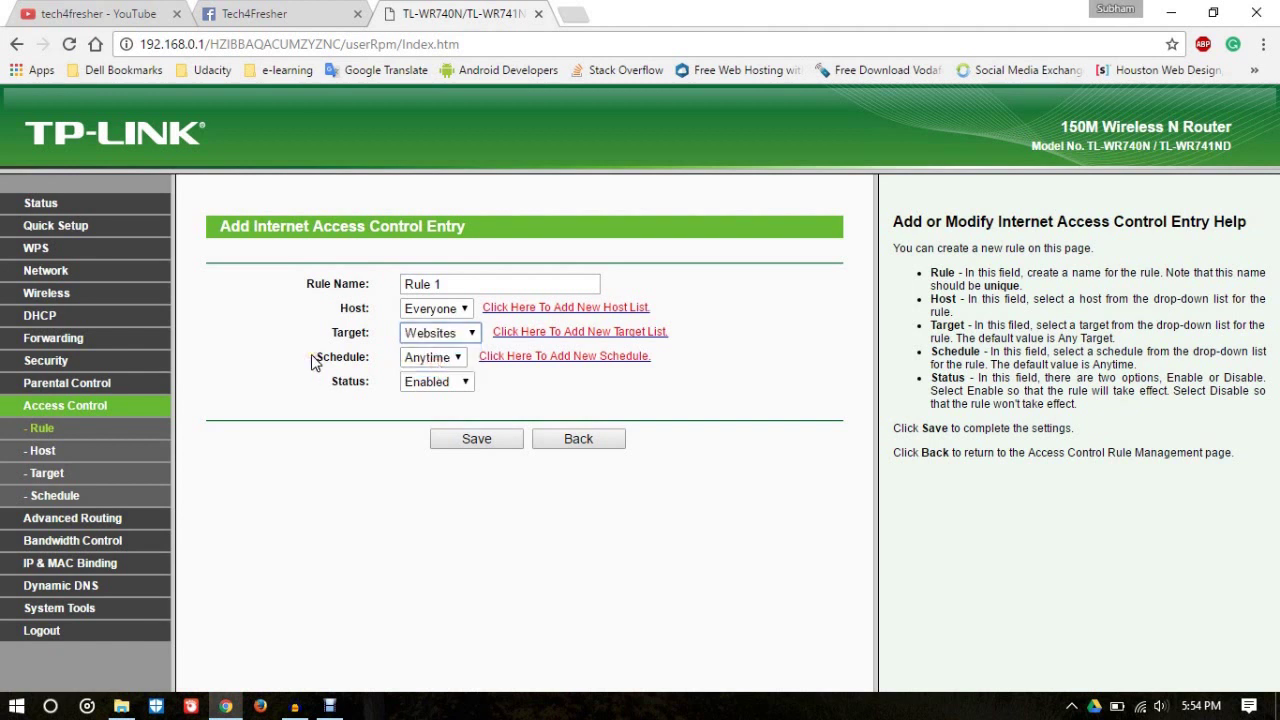
{"action": "left_click", "coordinate": [444, 357]}
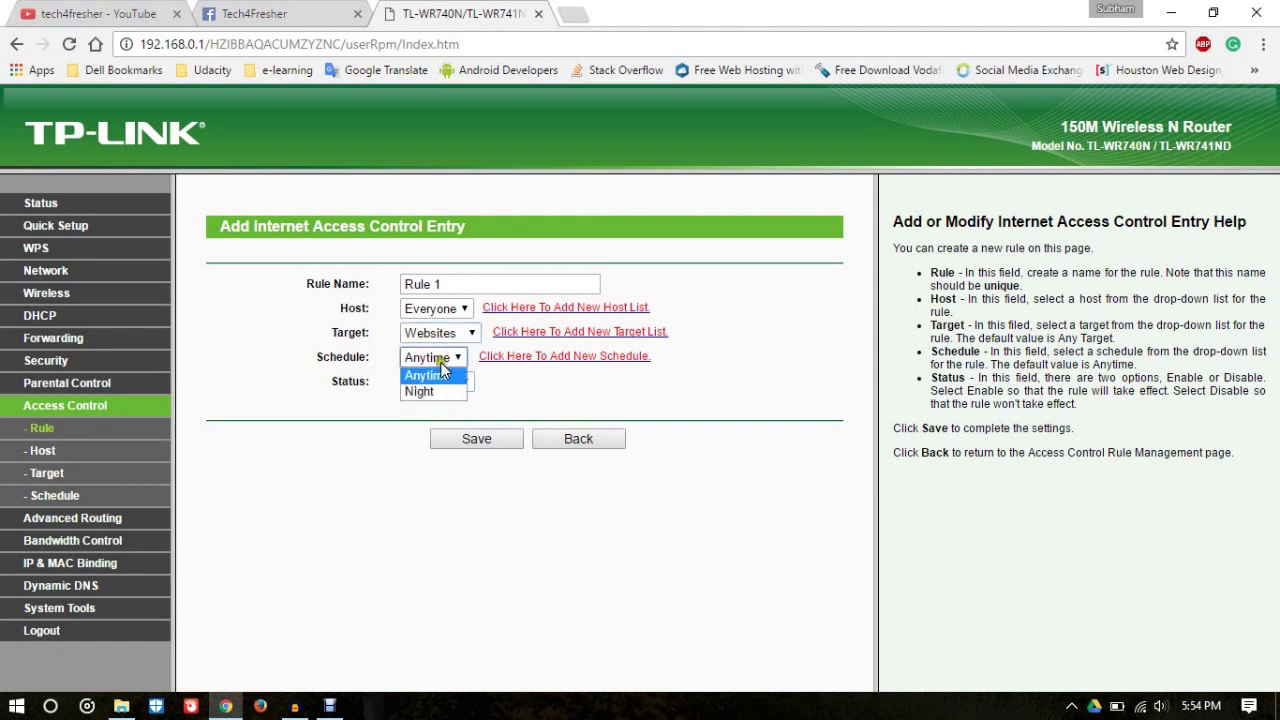
{"action": "left_click", "coordinate": [432, 391]}
{"action": "left_click", "coordinate": [326, 398]}
{"action": "left_click", "coordinate": [479, 438]}
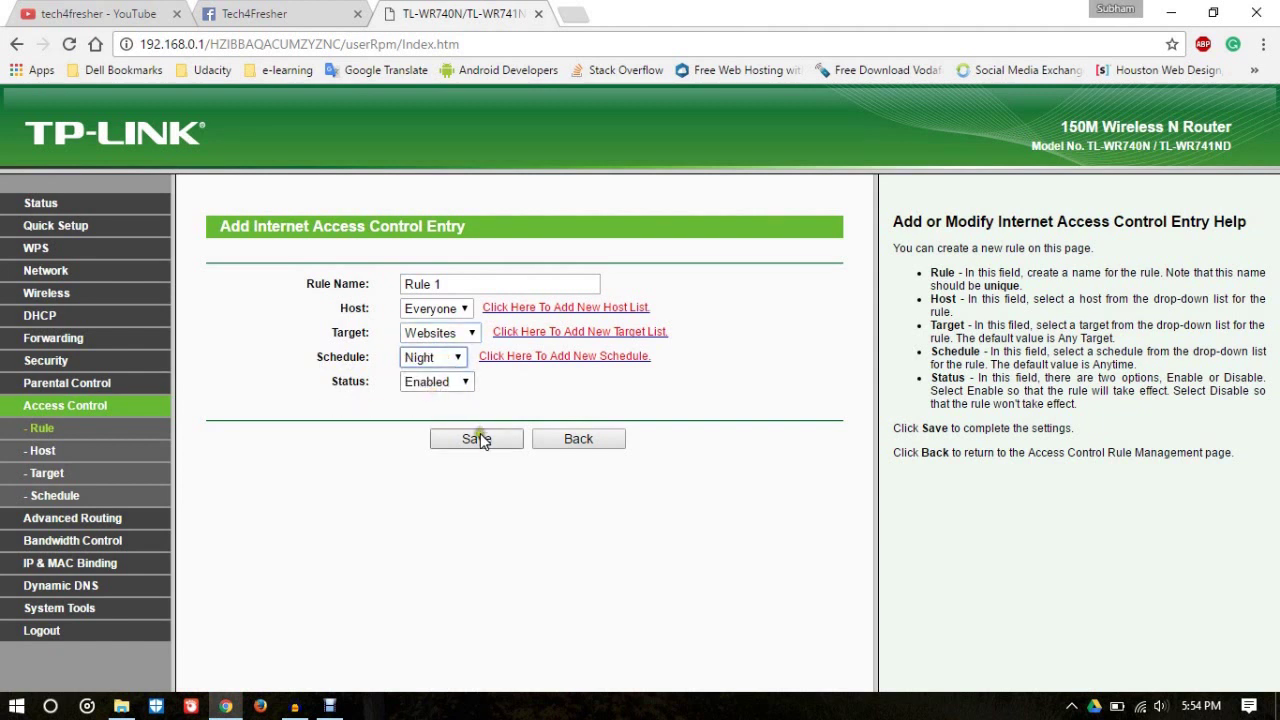